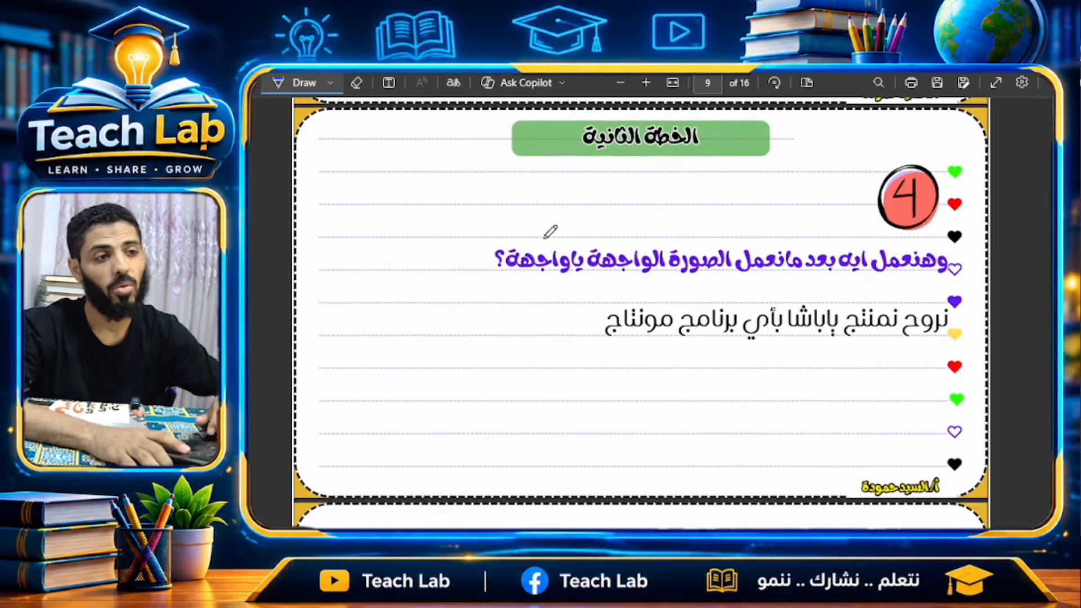
On PDF page 10, circle the bottom-right signature in ink and draw a short stroke at bottom left.
{"action": "scroll", "coordinate": [550, 231], "scroll_direction": "down", "scroll_amount": 6}
{"action": "scroll", "coordinate": [550, 232], "scroll_direction": "down", "scroll_amount": 1}
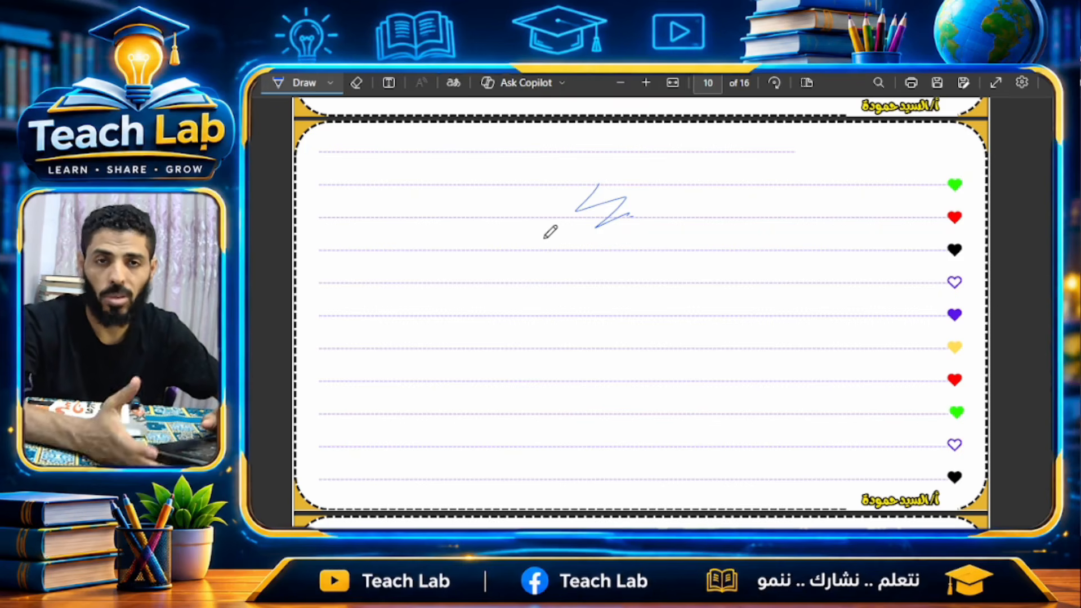
{"action": "scroll", "coordinate": [583, 257], "scroll_direction": "down", "scroll_amount": 9}
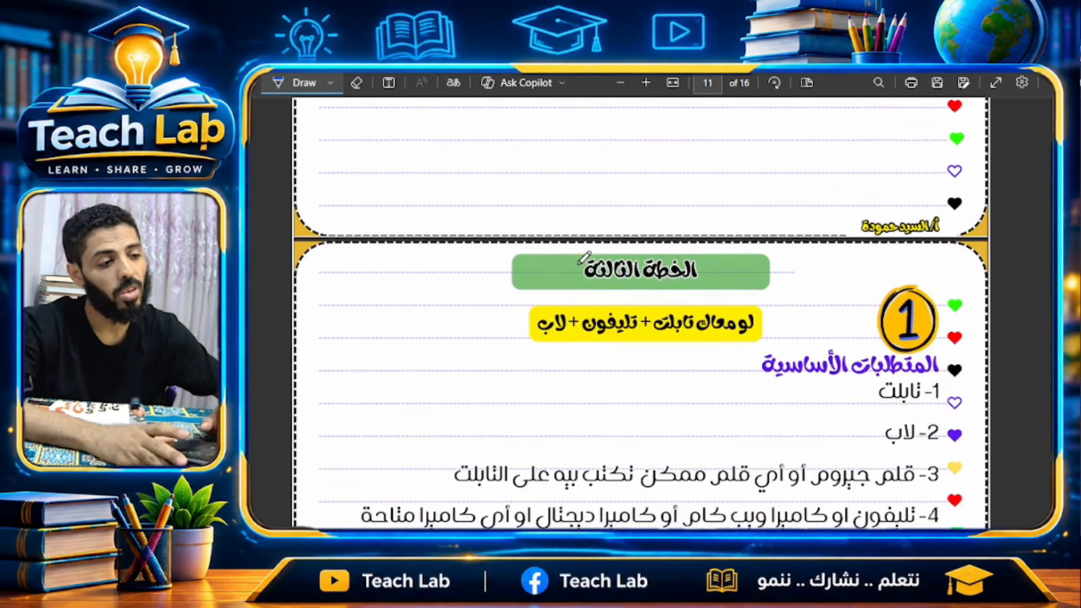
{"action": "scroll", "coordinate": [584, 258], "scroll_direction": "down", "scroll_amount": 3}
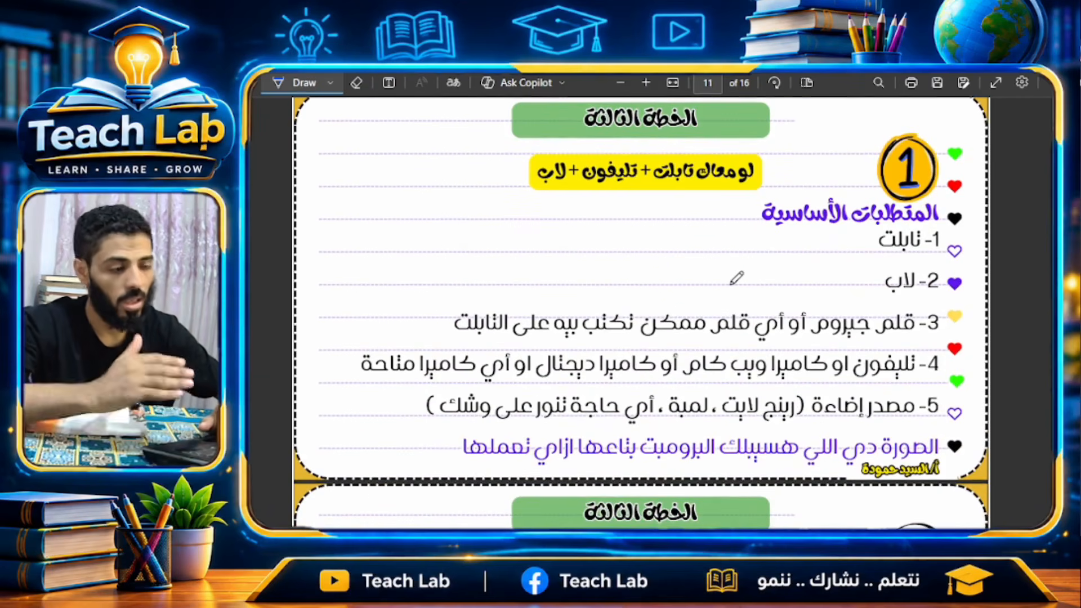
{"action": "scroll", "coordinate": [736, 278], "scroll_direction": "up", "scroll_amount": 10}
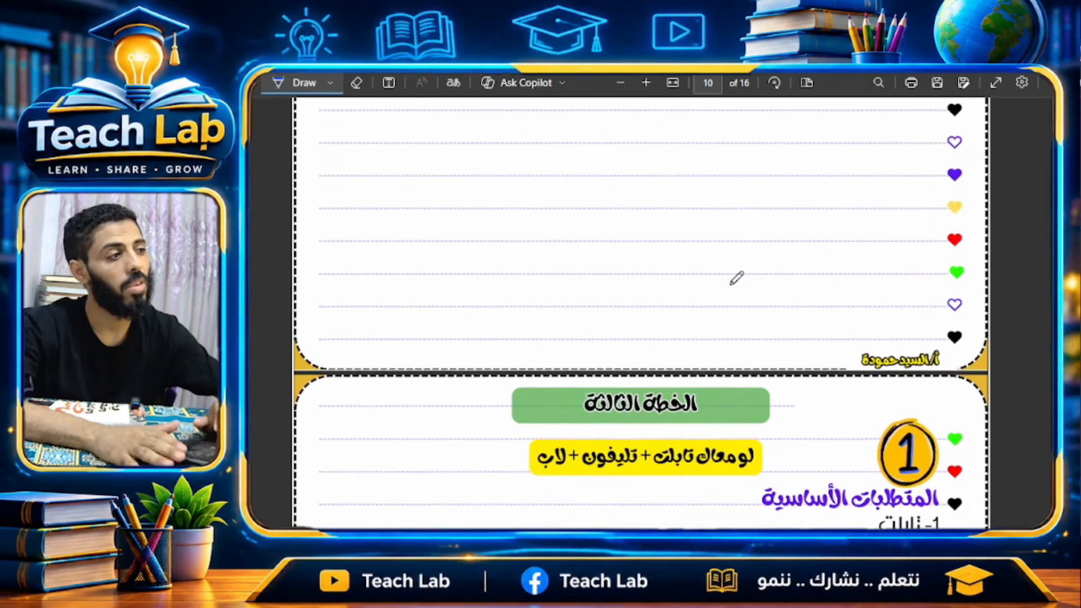
{"action": "scroll", "coordinate": [736, 278], "scroll_direction": "up", "scroll_amount": 2}
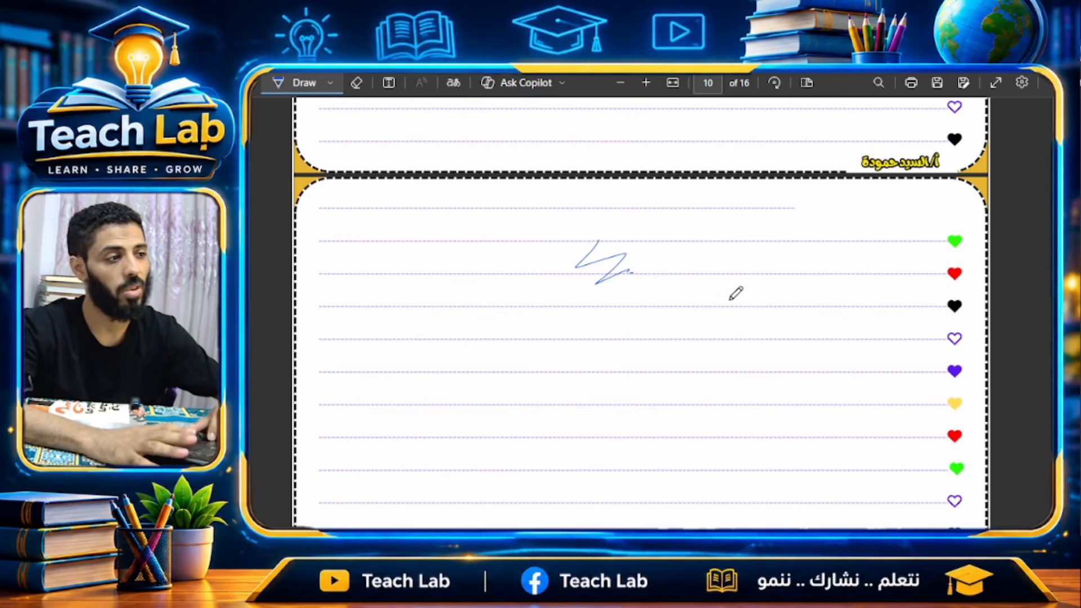
{"action": "scroll", "coordinate": [735, 293], "scroll_direction": "down", "scroll_amount": 2}
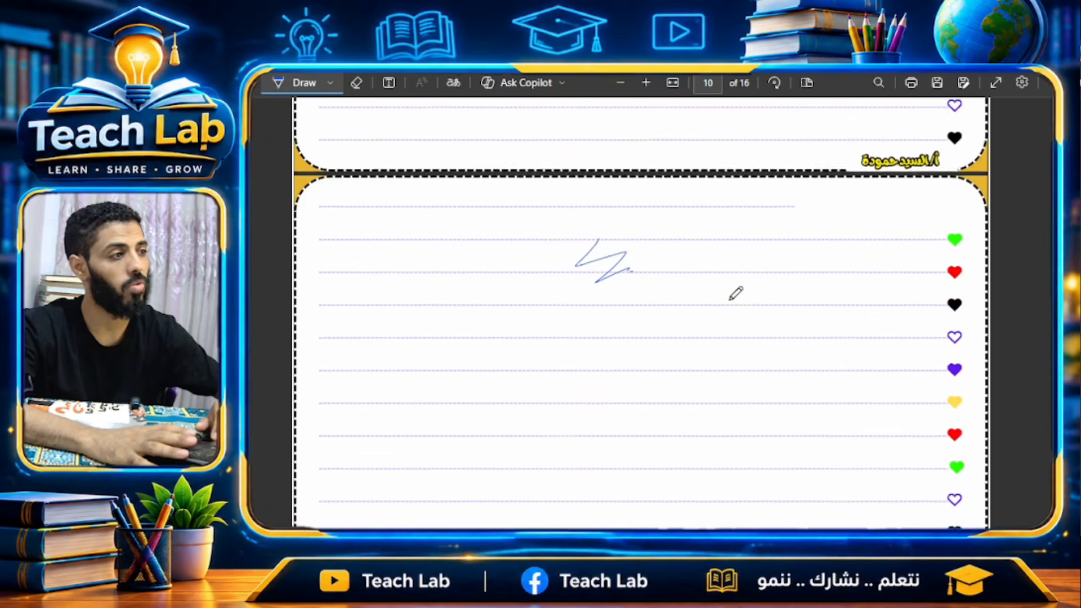
{"action": "scroll", "coordinate": [870, 413], "scroll_direction": "down", "scroll_amount": 1}
{"action": "mouse_move", "coordinate": [857, 423]}
{"action": "left_mouse_down"}
{"action": "mouse_move", "coordinate": [891, 431]}
{"action": "mouse_move", "coordinate": [942, 409]}
{"action": "mouse_move", "coordinate": [921, 399]}
{"action": "mouse_move", "coordinate": [846, 420]}
{"action": "left_mouse_up"}
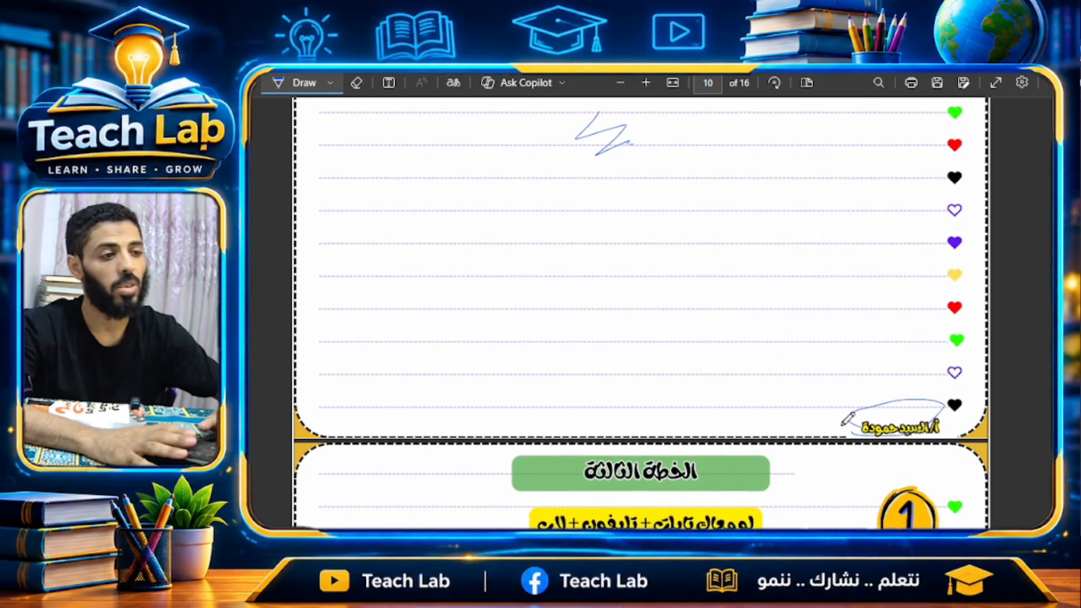
{"action": "left_click_drag", "start_coordinate": [340, 427], "coordinate": [377, 428]}
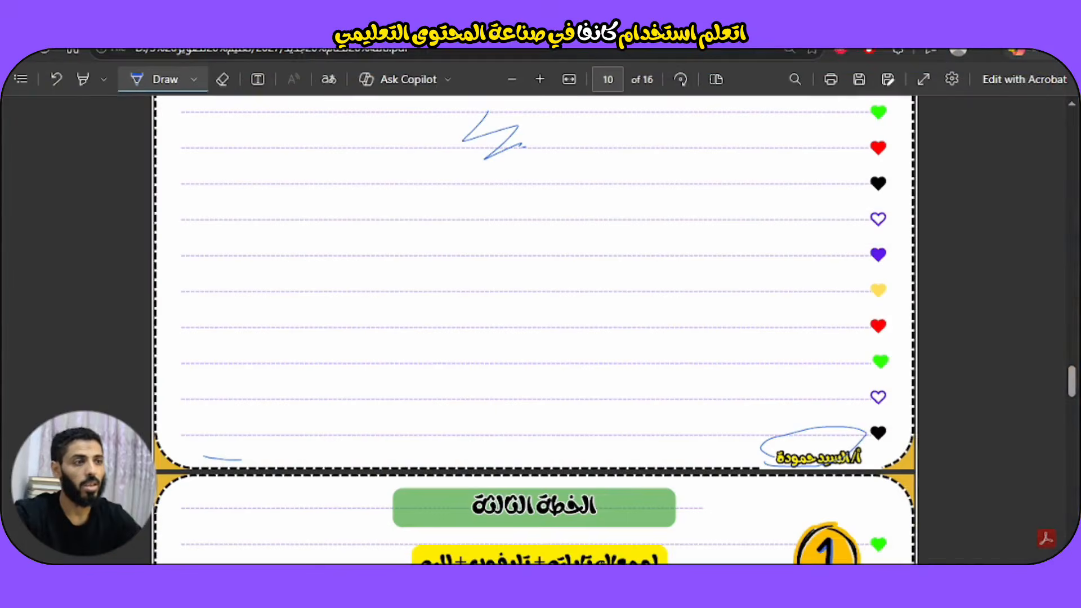
Open canva.com in a new Edge tab and focus its search box.
{"action": "key", "text": "ctrl+t"}
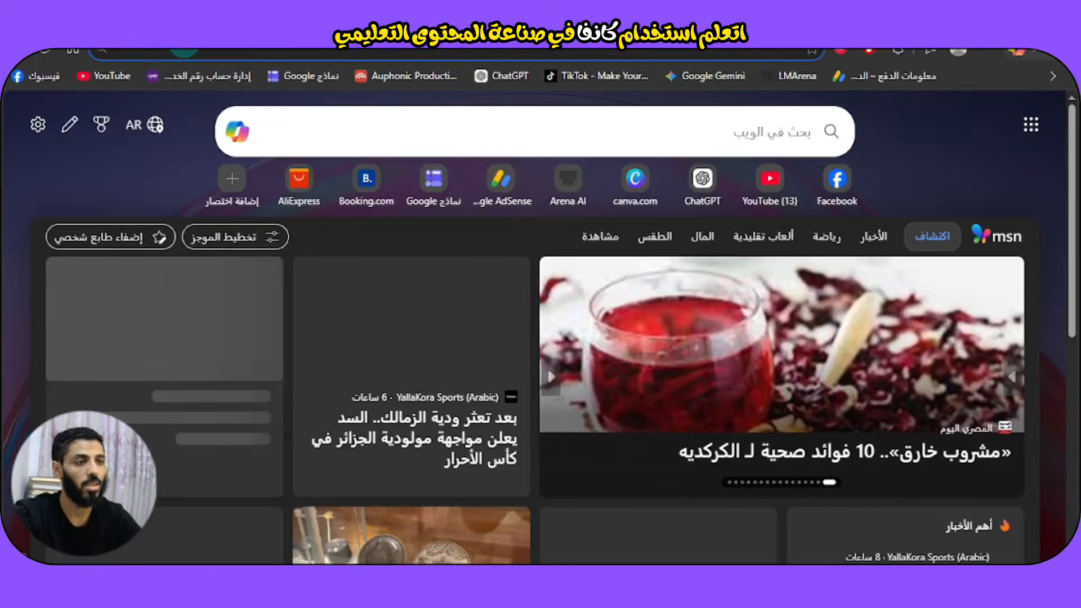
{"action": "left_click", "coordinate": [635, 179]}
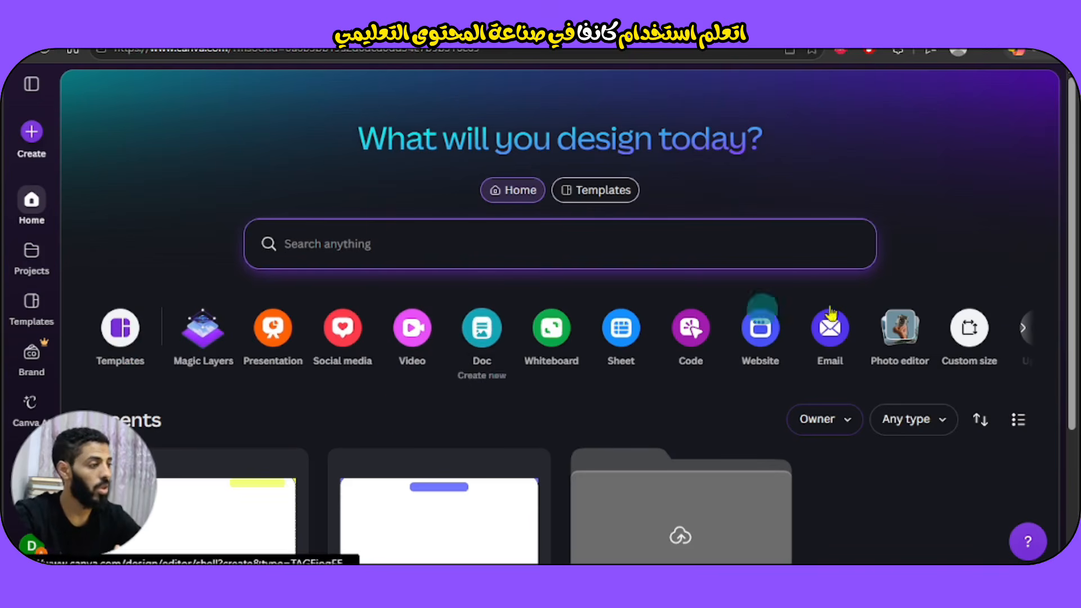
{"action": "left_click", "coordinate": [341, 253]}
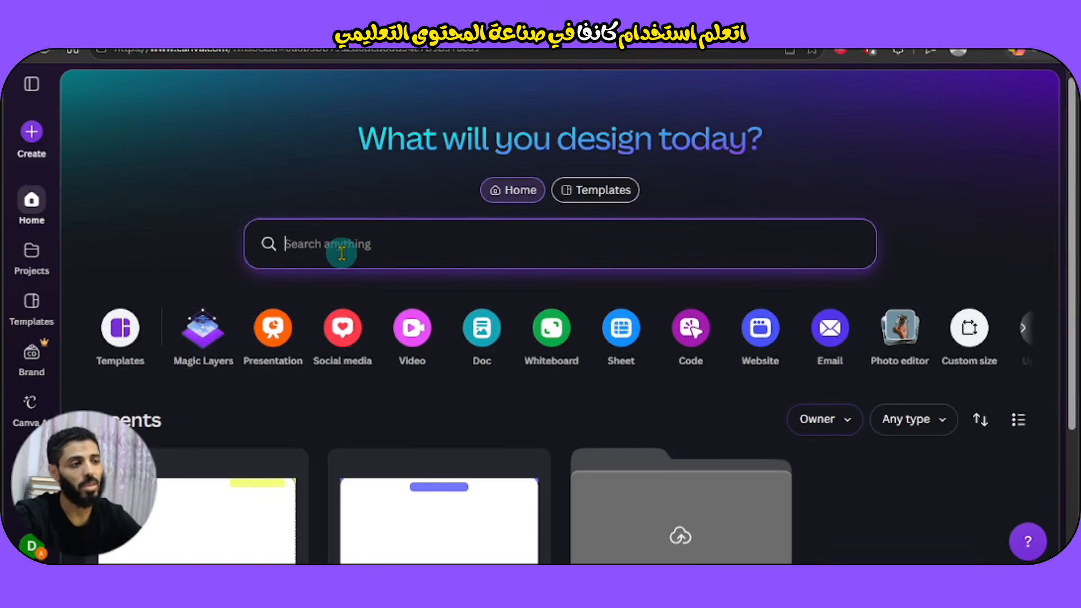
Search Canva for 'brainstorm' and scroll down to the Canva Templates results.
{"action": "type", "text": "brain"}
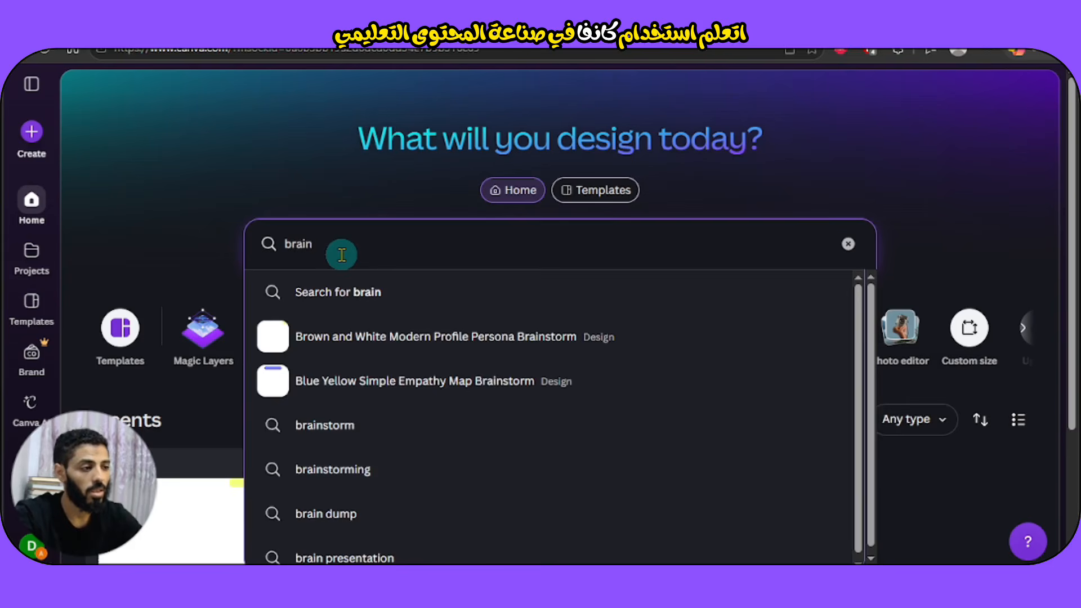
{"action": "type", "text": "storm"}
{"action": "key", "text": "Return"}
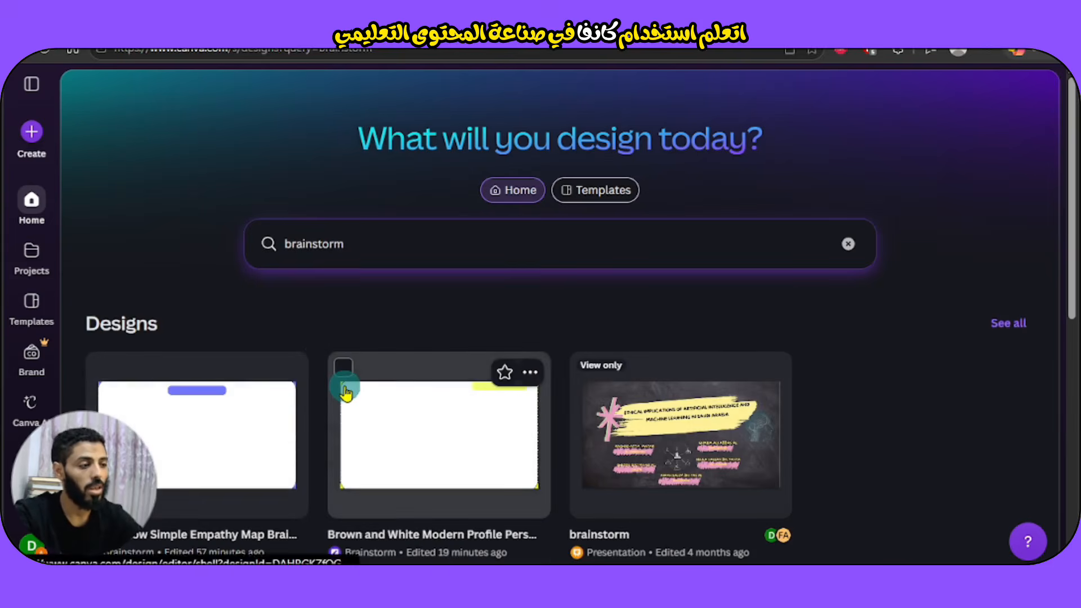
{"action": "scroll", "coordinate": [345, 383], "scroll_direction": "down", "scroll_amount": 3}
{"action": "scroll", "coordinate": [346, 392], "scroll_direction": "down", "scroll_amount": 3}
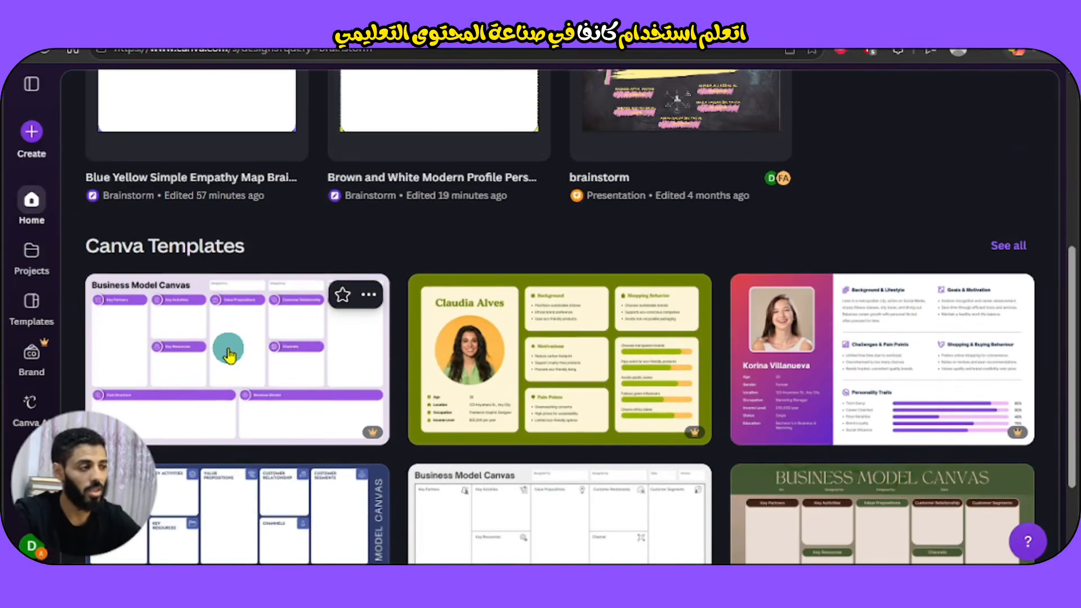
{"action": "scroll", "coordinate": [194, 380], "scroll_direction": "down", "scroll_amount": 2}
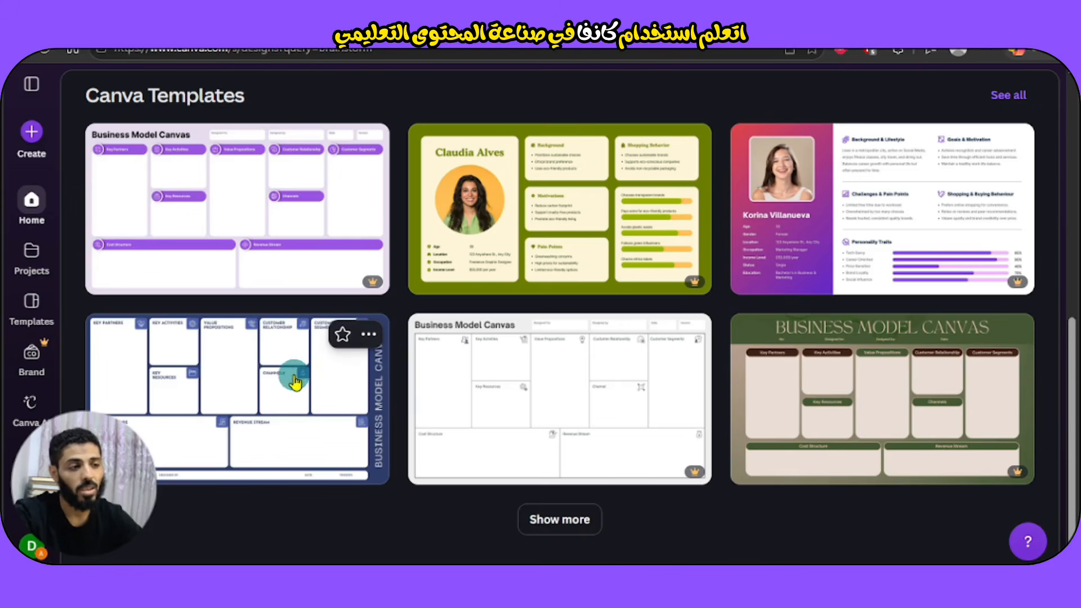
Customize the Navy Blue and White Business Model Canvas template and delete all its elements.
{"action": "left_click", "coordinate": [228, 394]}
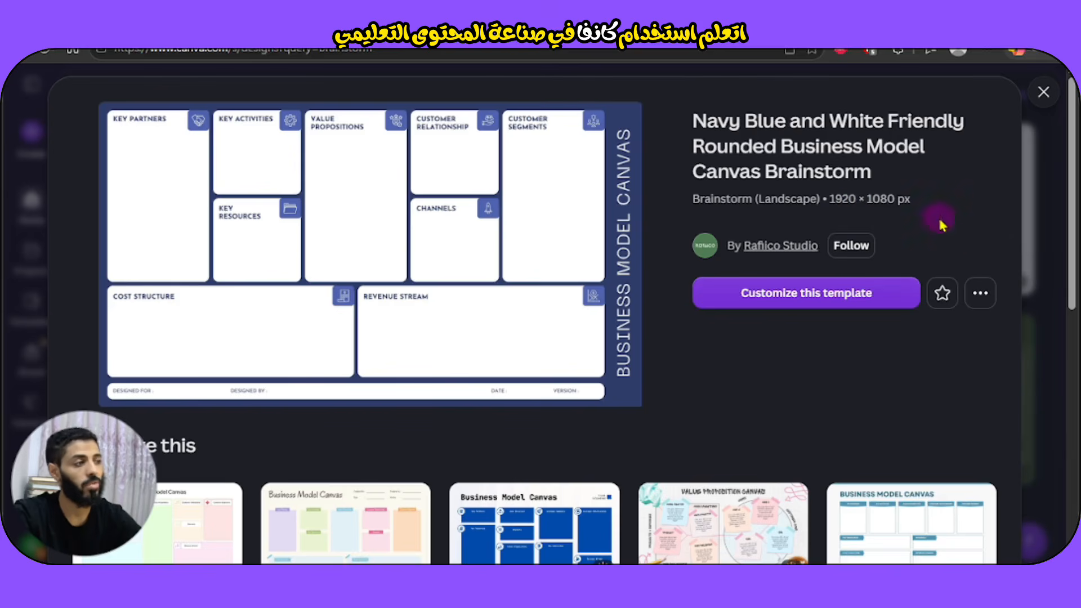
{"action": "left_click", "coordinate": [819, 294]}
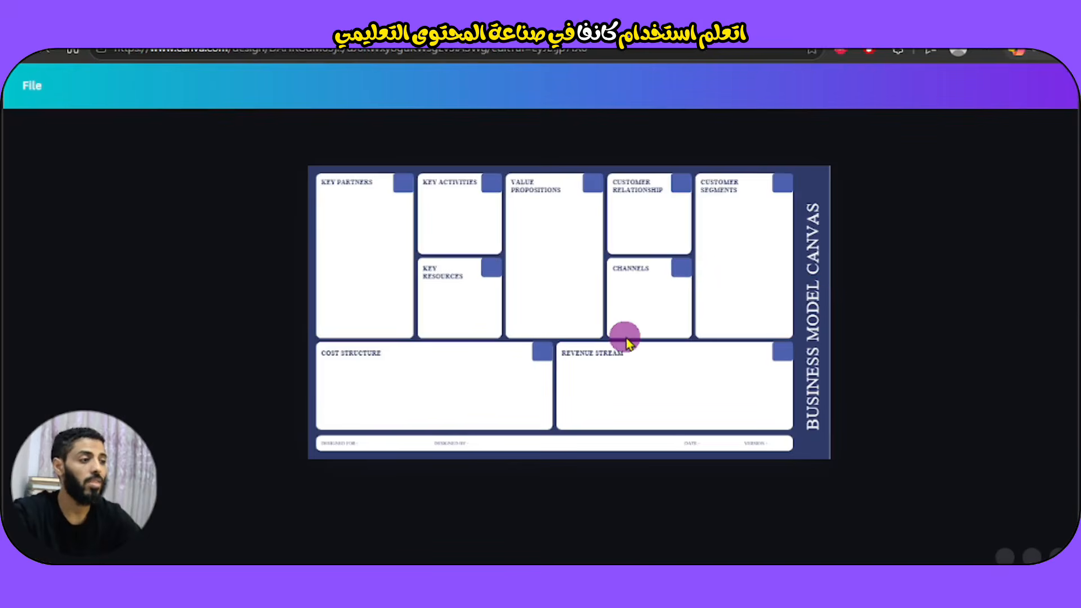
{"action": "left_click", "coordinate": [625, 342]}
{"action": "left_click", "coordinate": [754, 309]}
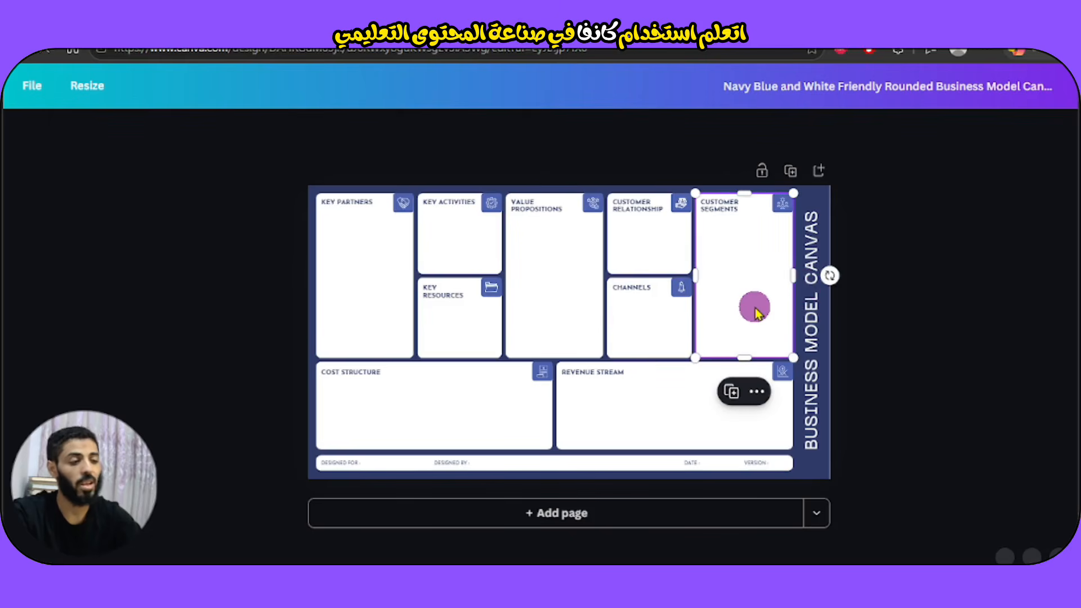
{"action": "key", "text": "ctrl+a"}
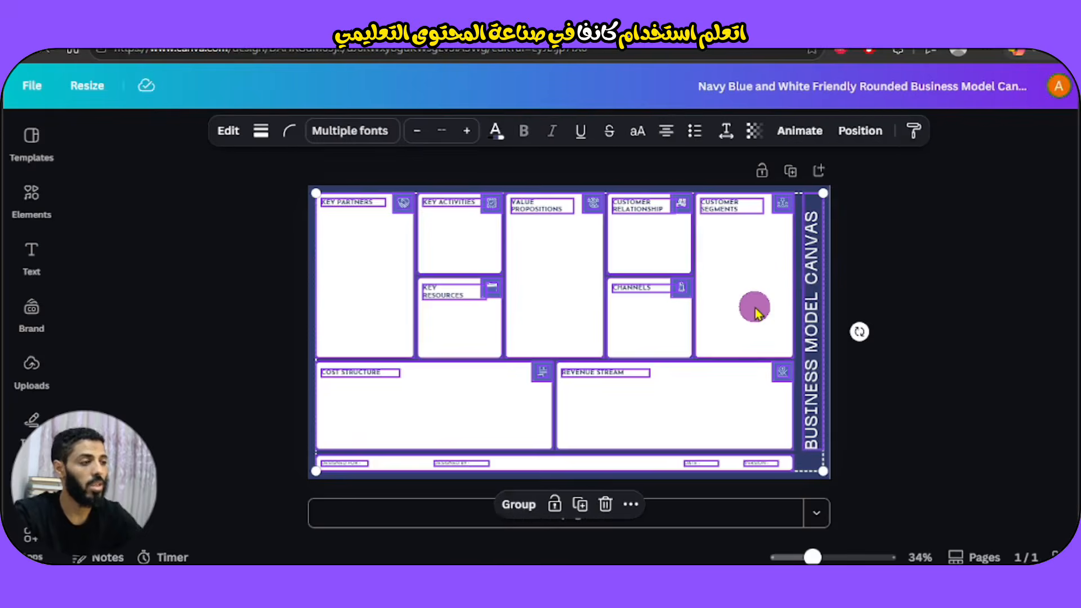
{"action": "key", "text": "Delete"}
{"action": "left_click", "coordinate": [749, 309]}
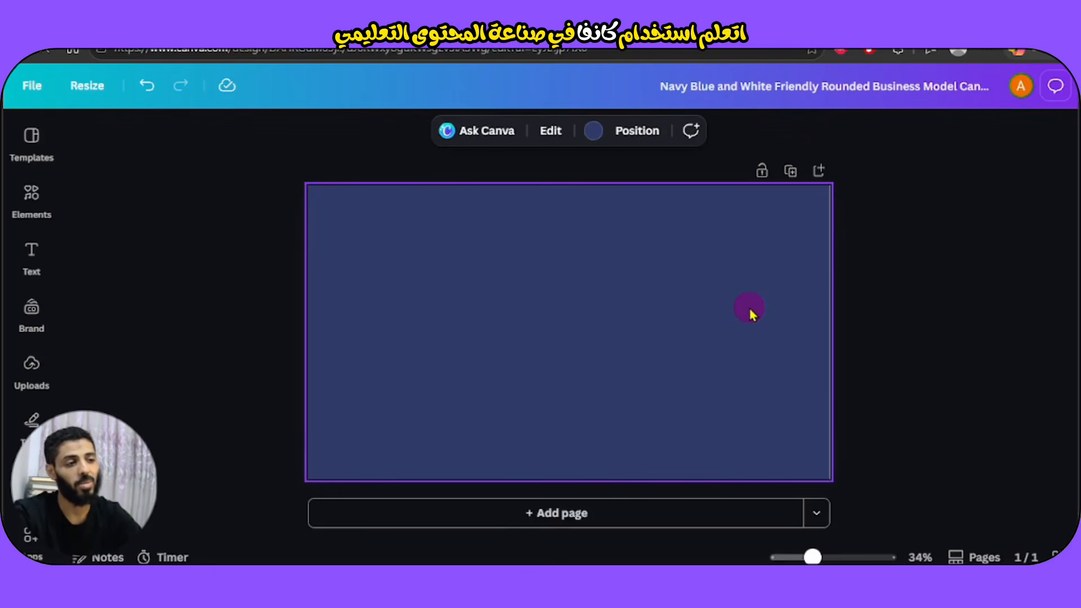
Set the emptied page's background colour to white.
{"action": "left_click", "coordinate": [601, 142]}
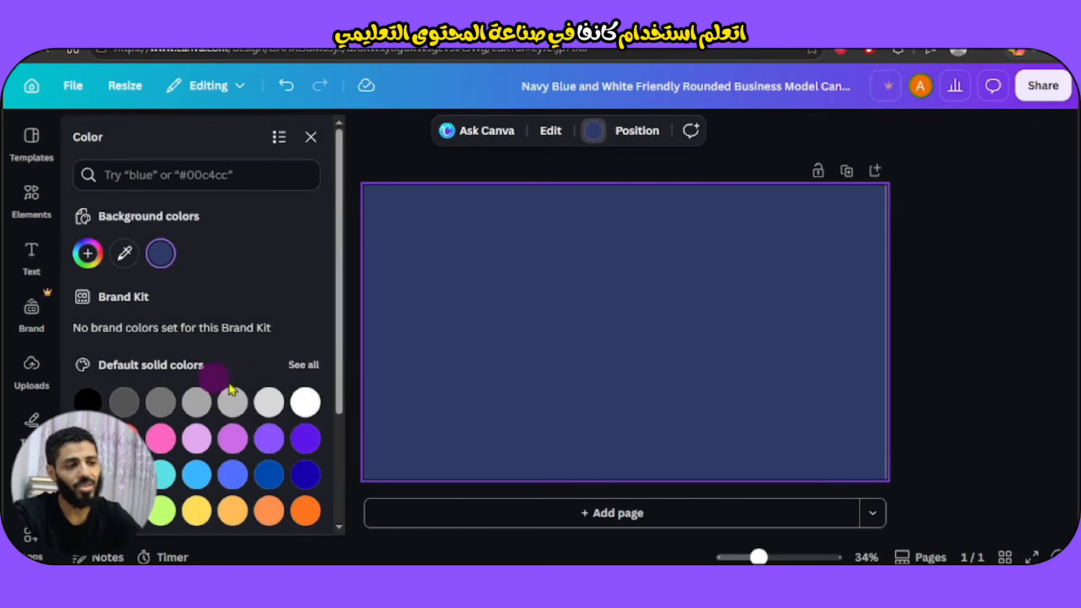
{"action": "left_click", "coordinate": [304, 404]}
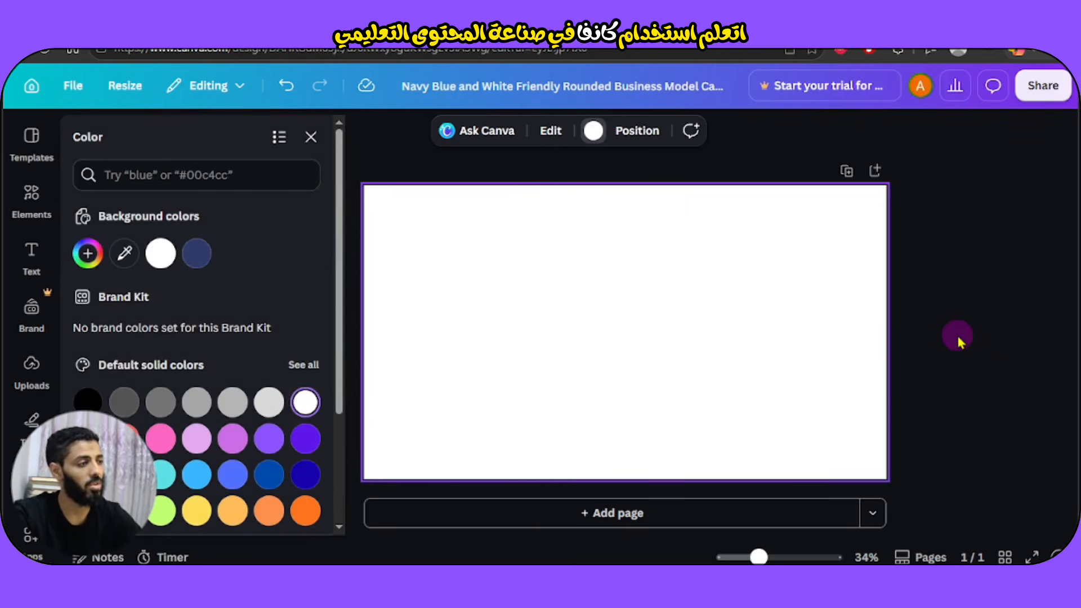
{"action": "left_click", "coordinate": [957, 336]}
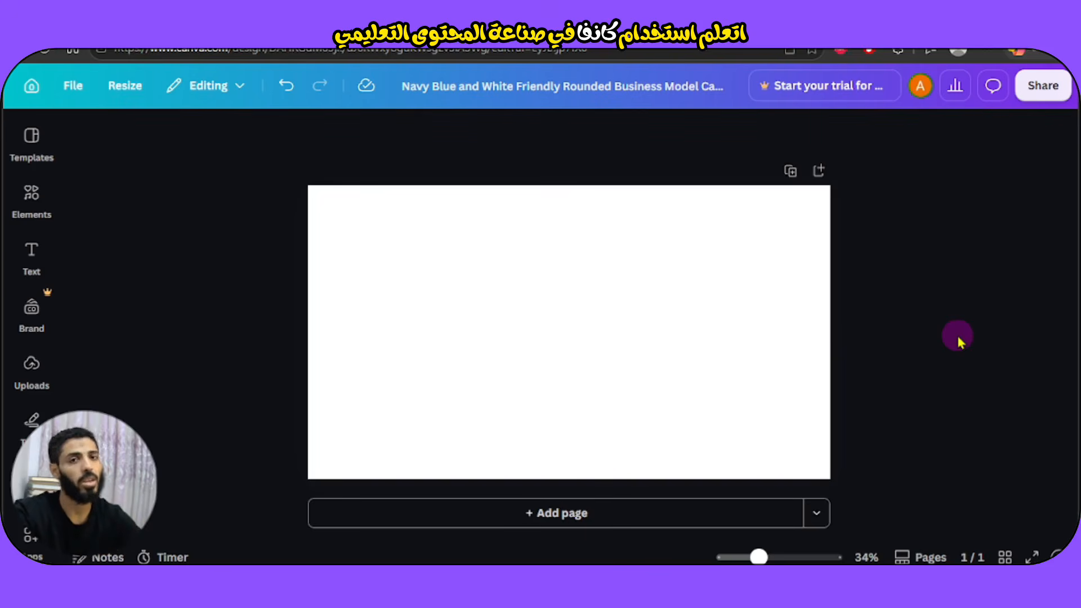
{"action": "left_click", "coordinate": [765, 286]}
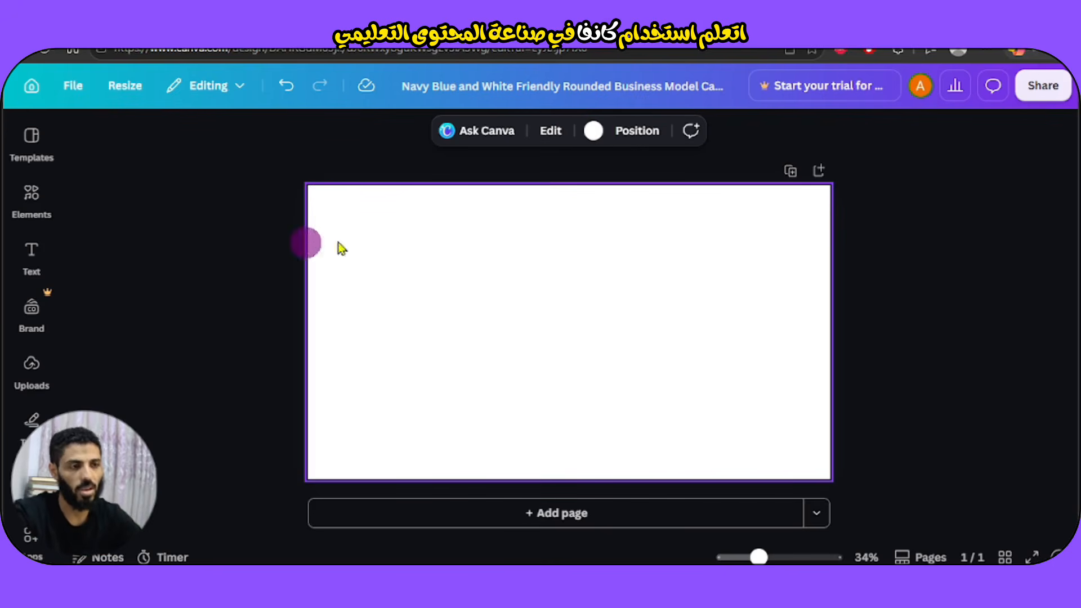
Add a grey square from Elements and enlarge it into a page-sized rectangle.
{"action": "left_click", "coordinate": [32, 197]}
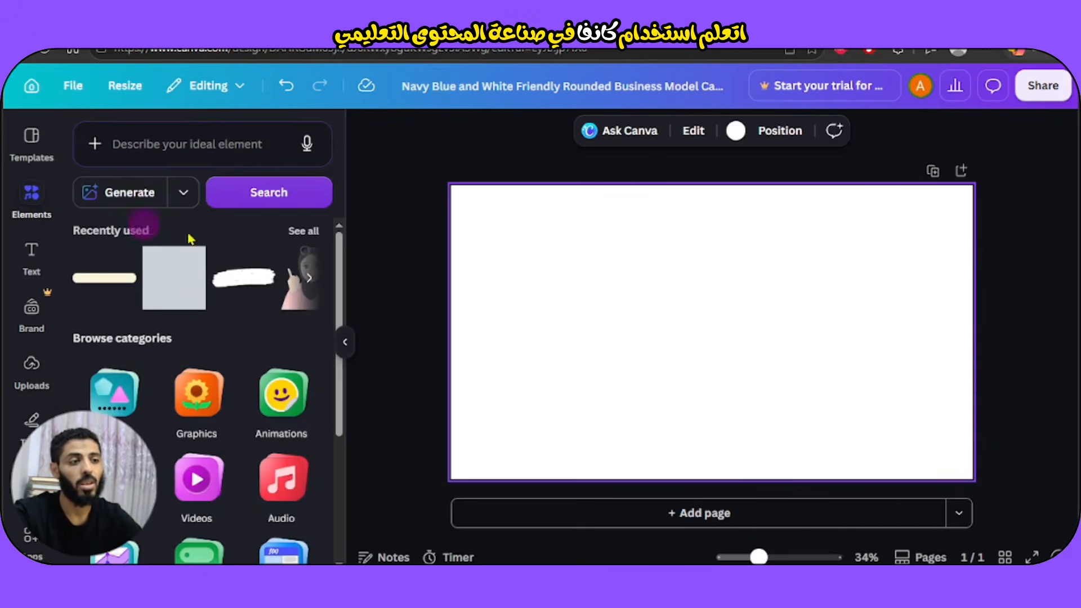
{"action": "left_click", "coordinate": [171, 289]}
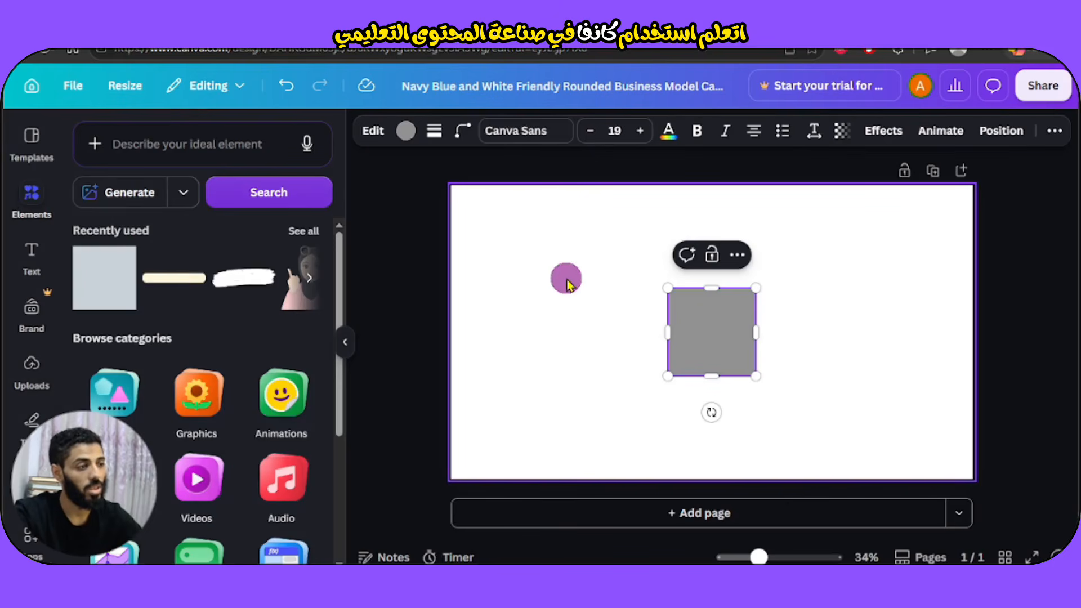
{"action": "left_click_drag", "start_coordinate": [704, 345], "coordinate": [495, 246]}
{"action": "left_click_drag", "start_coordinate": [535, 279], "coordinate": [969, 480]}
{"action": "left_click_drag", "start_coordinate": [737, 319], "coordinate": [729, 374]}
Make the page background violet and shift the grey rectangle down and right.
{"action": "left_click", "coordinate": [607, 205]}
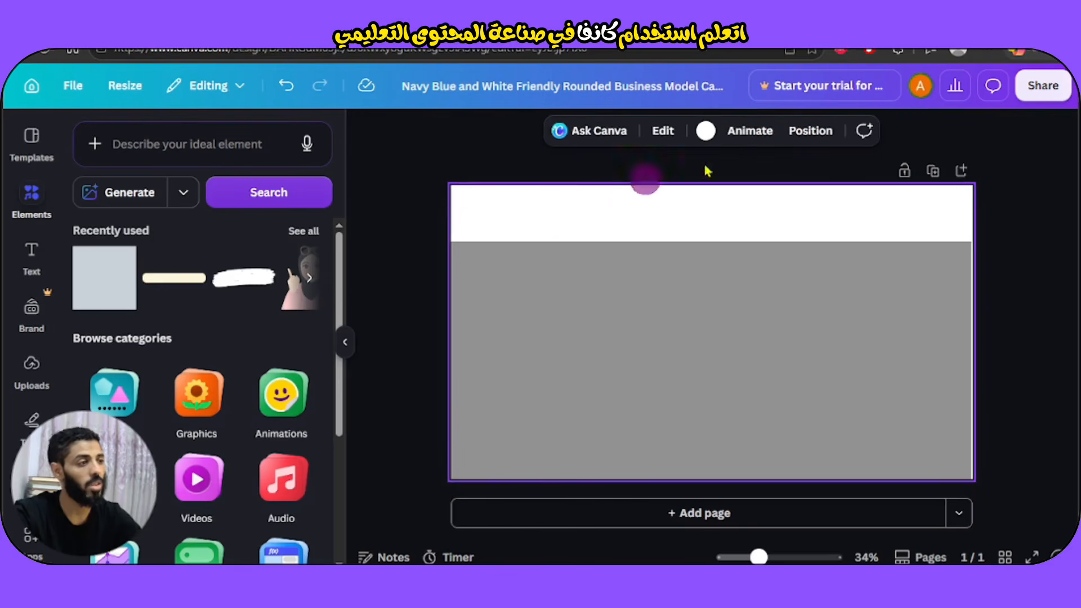
{"action": "left_click", "coordinate": [706, 142]}
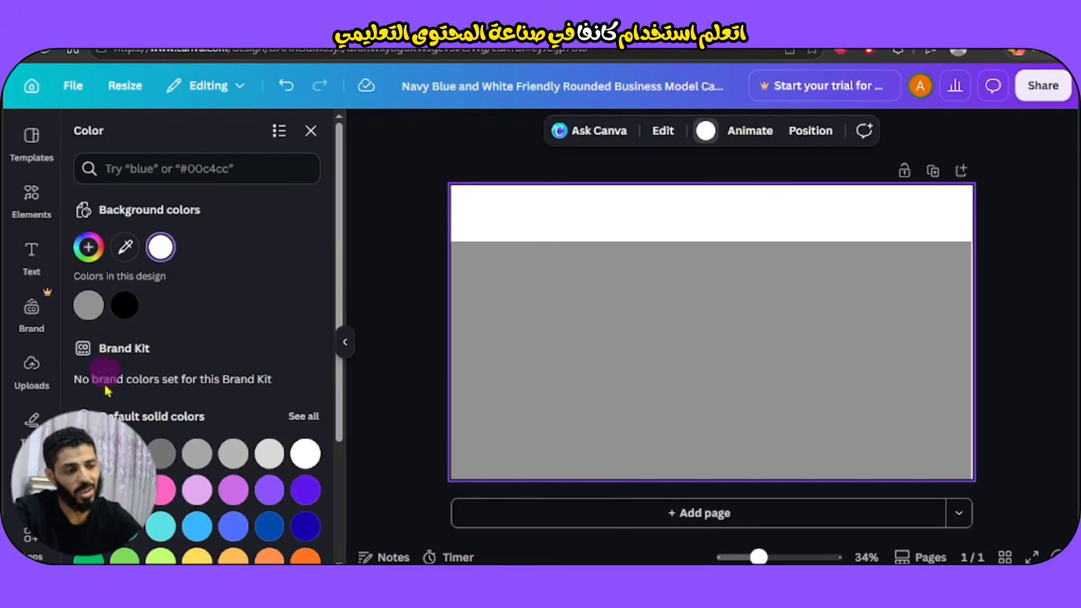
{"action": "left_click", "coordinate": [270, 489]}
{"action": "left_click", "coordinate": [548, 430]}
{"action": "mouse_move", "coordinate": [559, 383]}
{"action": "left_mouse_down"}
{"action": "mouse_move", "coordinate": [552, 357]}
{"action": "mouse_move", "coordinate": [556, 374]}
{"action": "left_mouse_up"}
{"action": "left_click", "coordinate": [349, 340]}
{"action": "left_click_drag", "start_coordinate": [439, 304], "coordinate": [463, 317]}
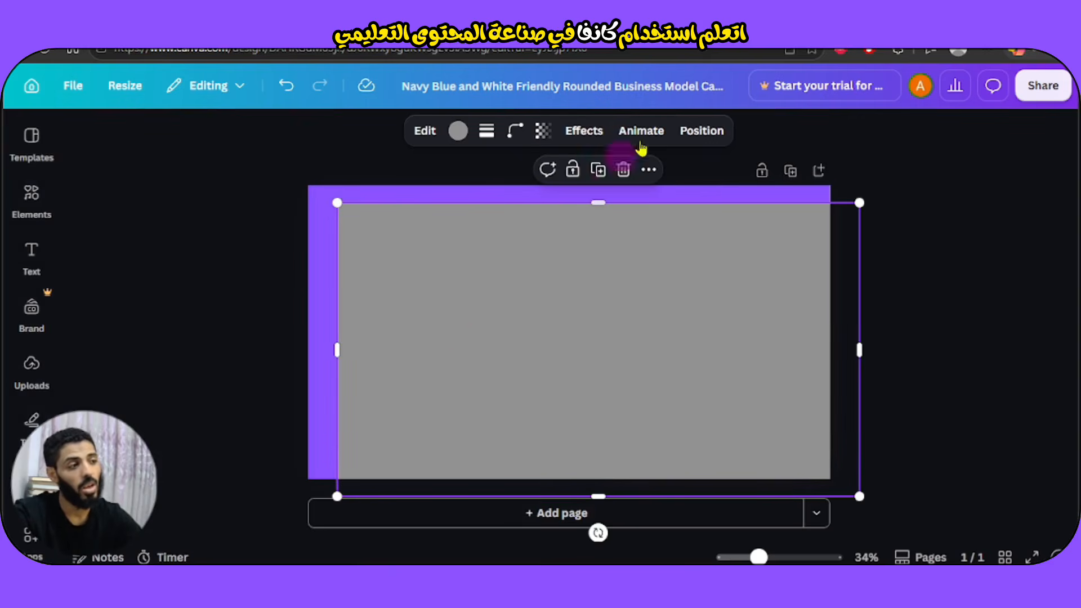
{"action": "left_click", "coordinate": [701, 140]}
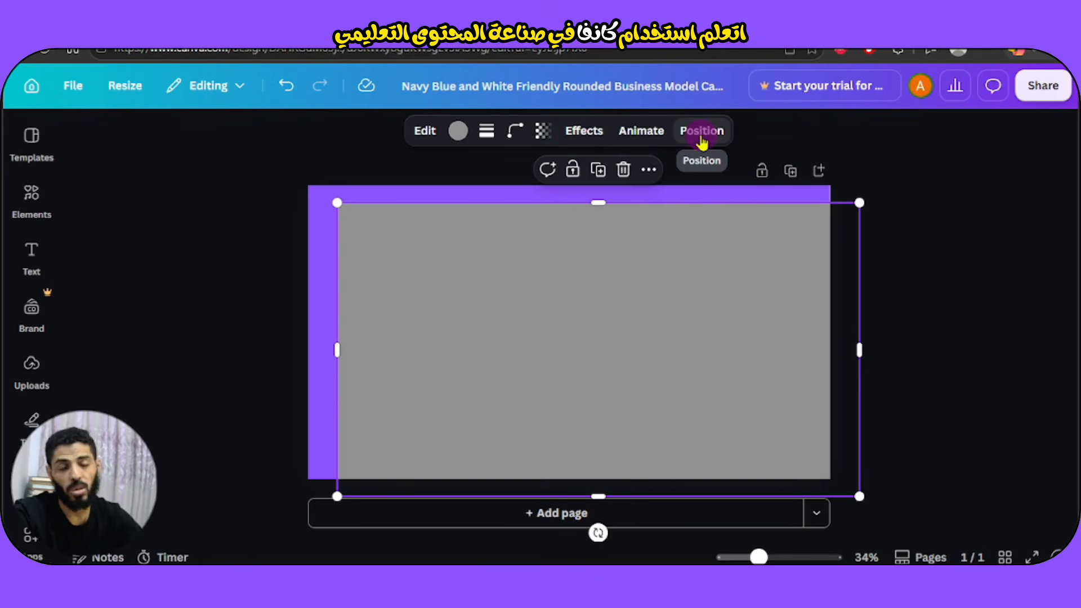
Centre the rectangle horizontally and vertically on the page.
{"action": "left_click", "coordinate": [701, 134]}
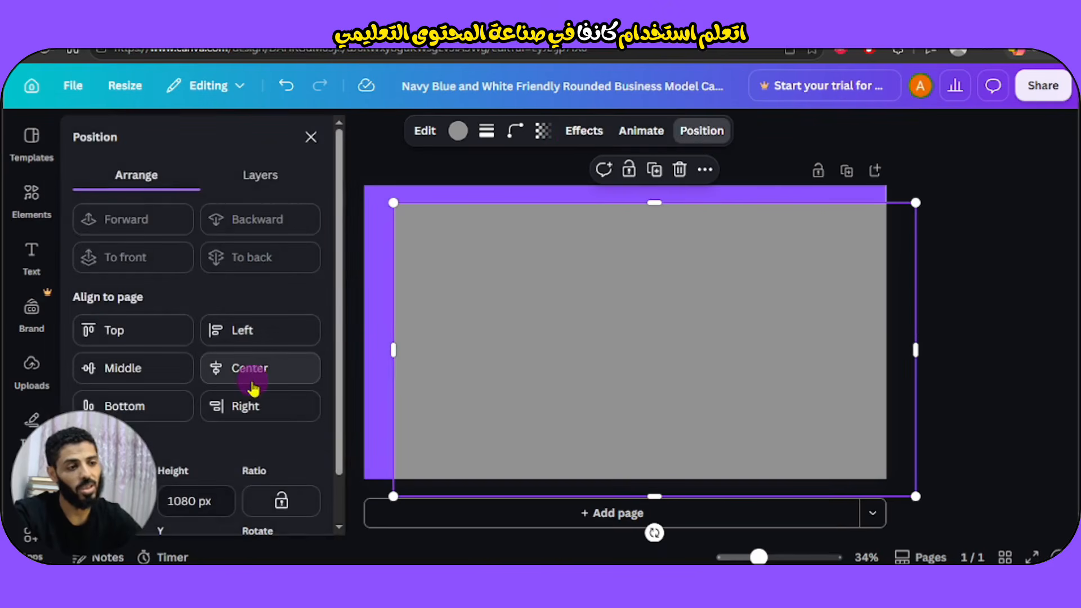
{"action": "left_click", "coordinate": [253, 382]}
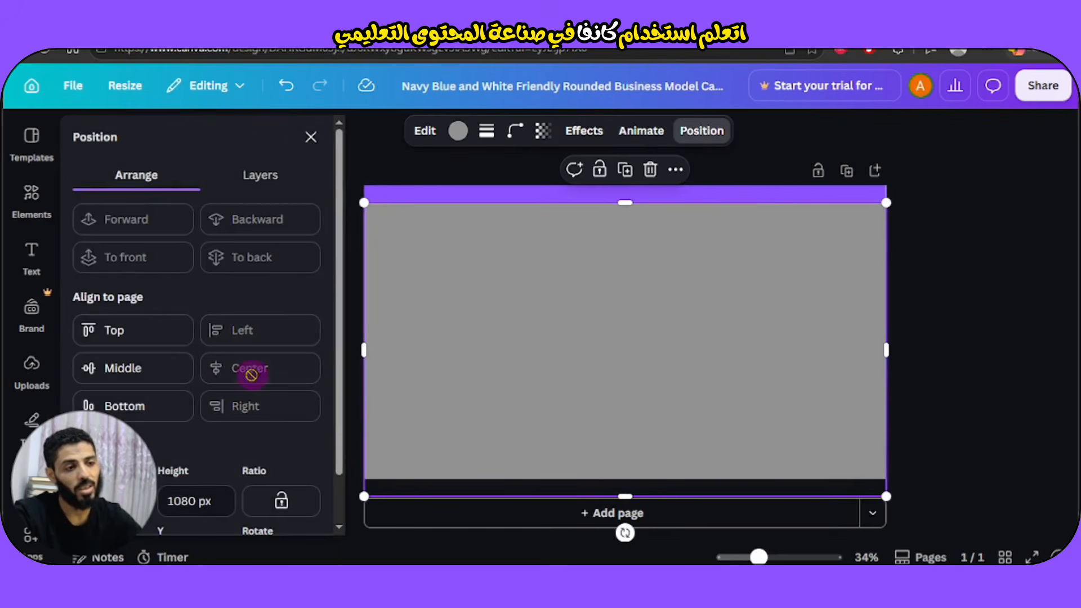
{"action": "left_click", "coordinate": [141, 369]}
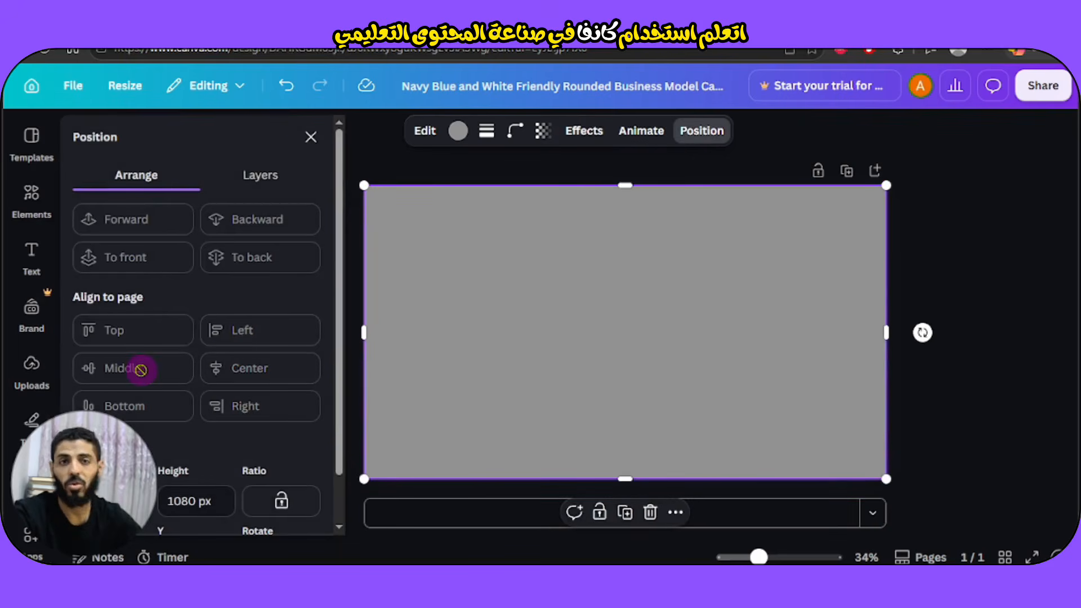
{"action": "left_click", "coordinate": [309, 137]}
Change the rectangle's fill colour to White #ffffff.
{"action": "left_click", "coordinate": [459, 130]}
{"action": "left_click", "coordinate": [306, 461]}
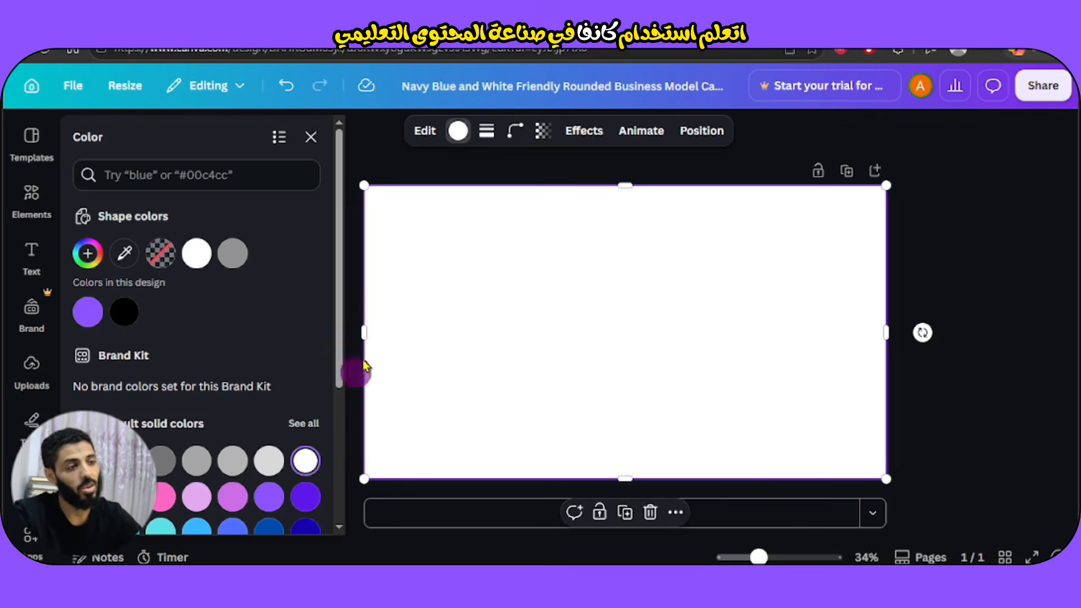
{"action": "left_click", "coordinate": [310, 137]}
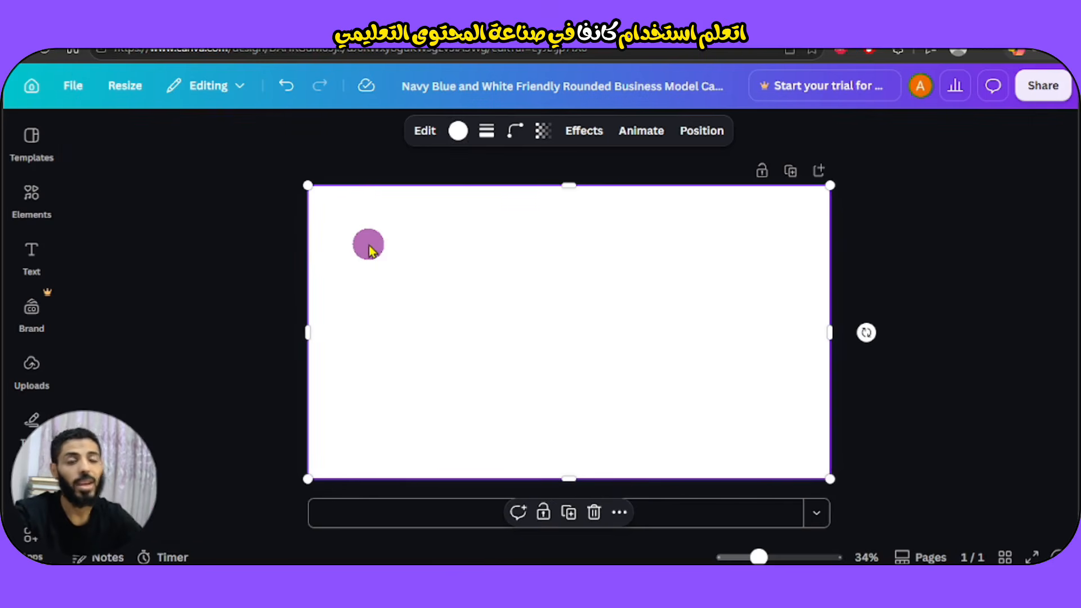
Give the white rectangle a long-dash border of weight 4 and corner rounding 100.
{"action": "left_click", "coordinate": [487, 132]}
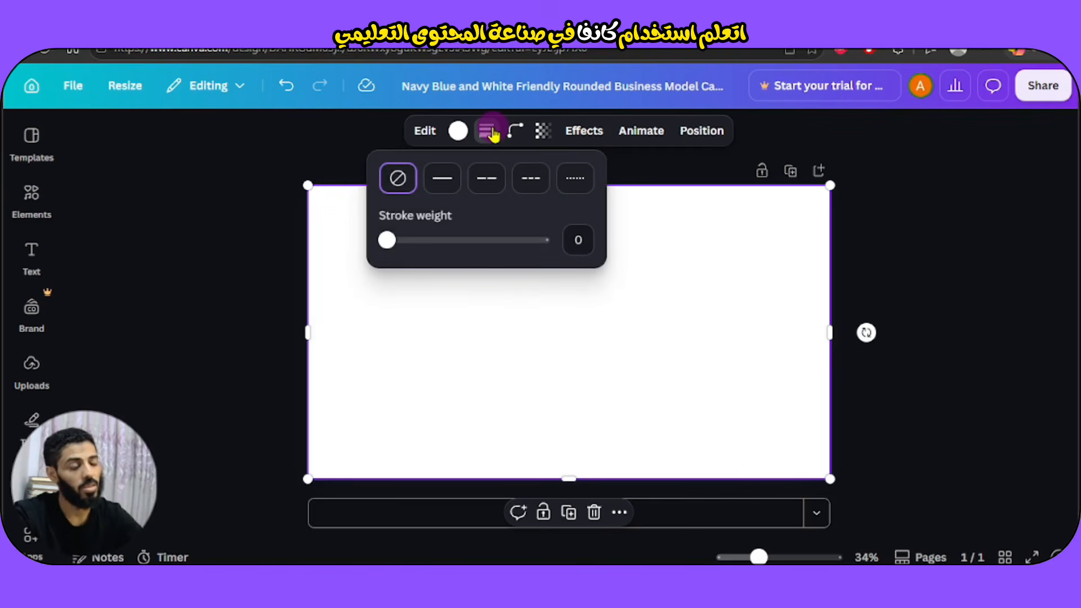
{"action": "left_click", "coordinate": [442, 191]}
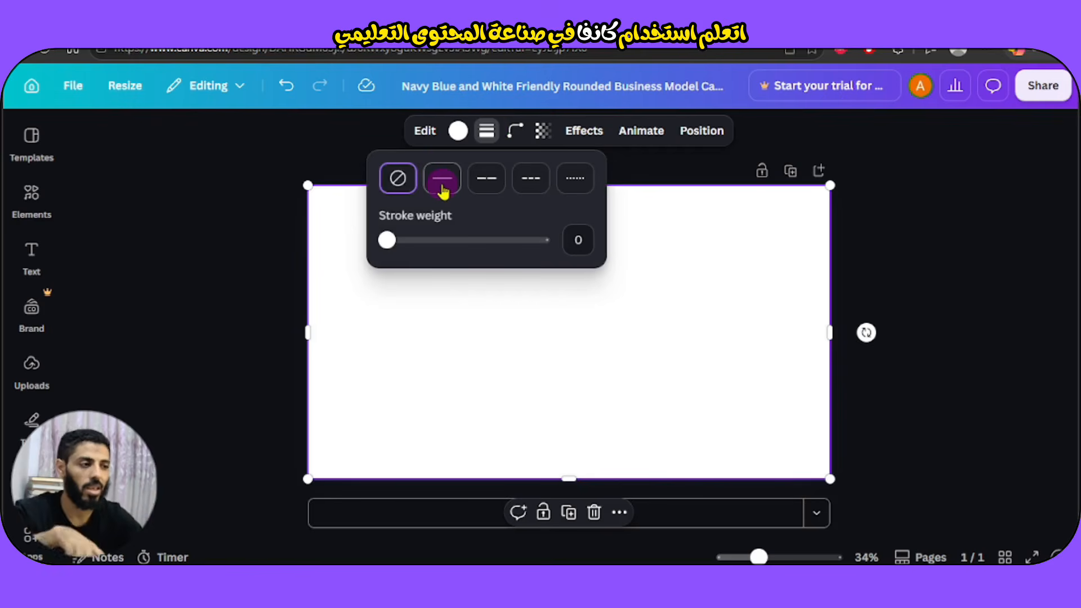
{"action": "left_click", "coordinate": [488, 192]}
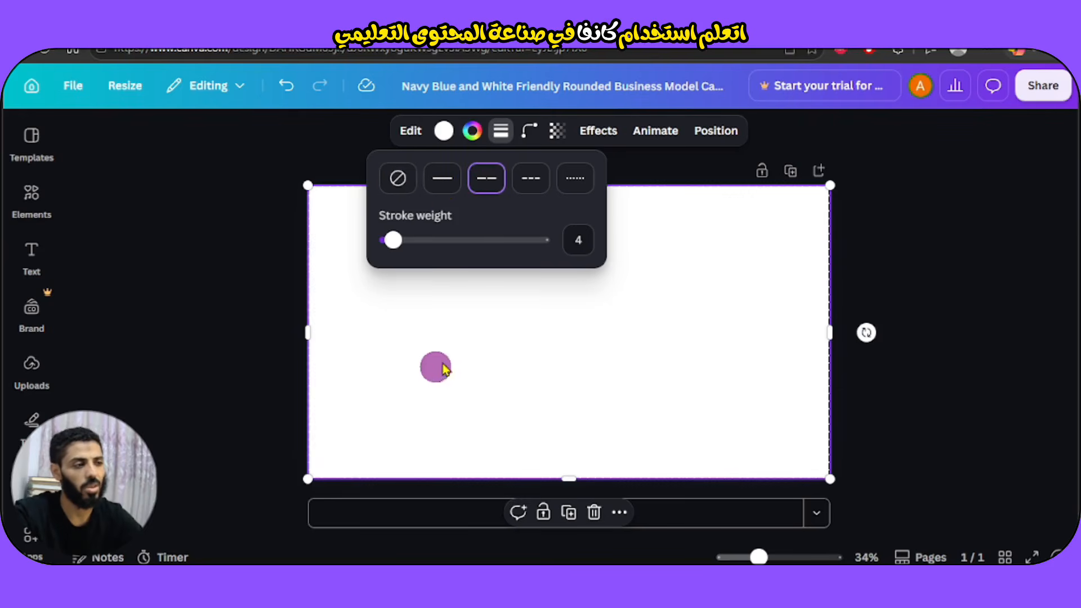
{"action": "left_click", "coordinate": [588, 244]}
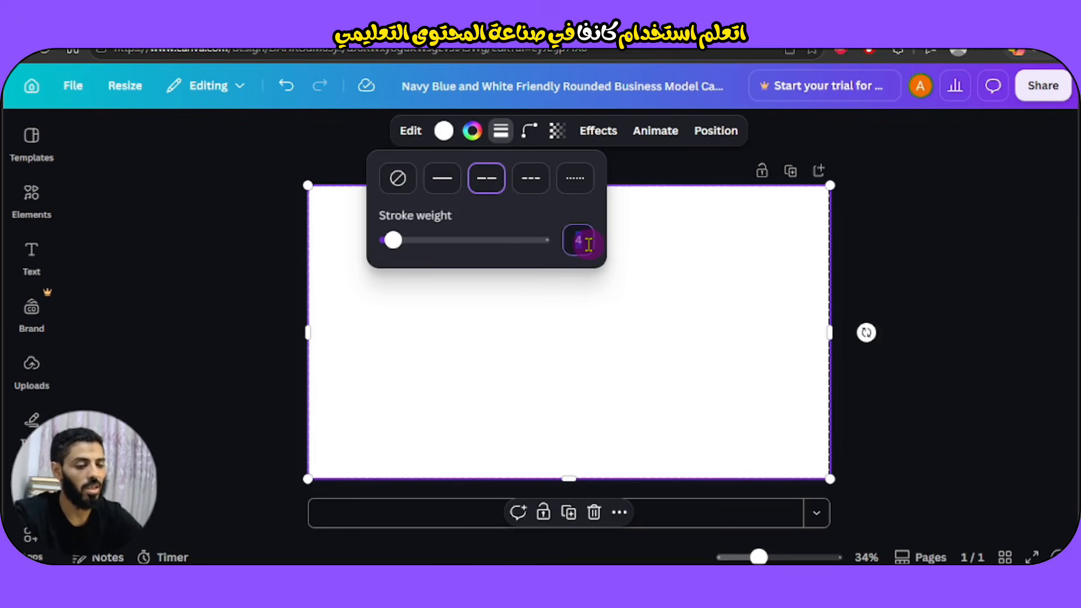
{"action": "left_click", "coordinate": [493, 308]}
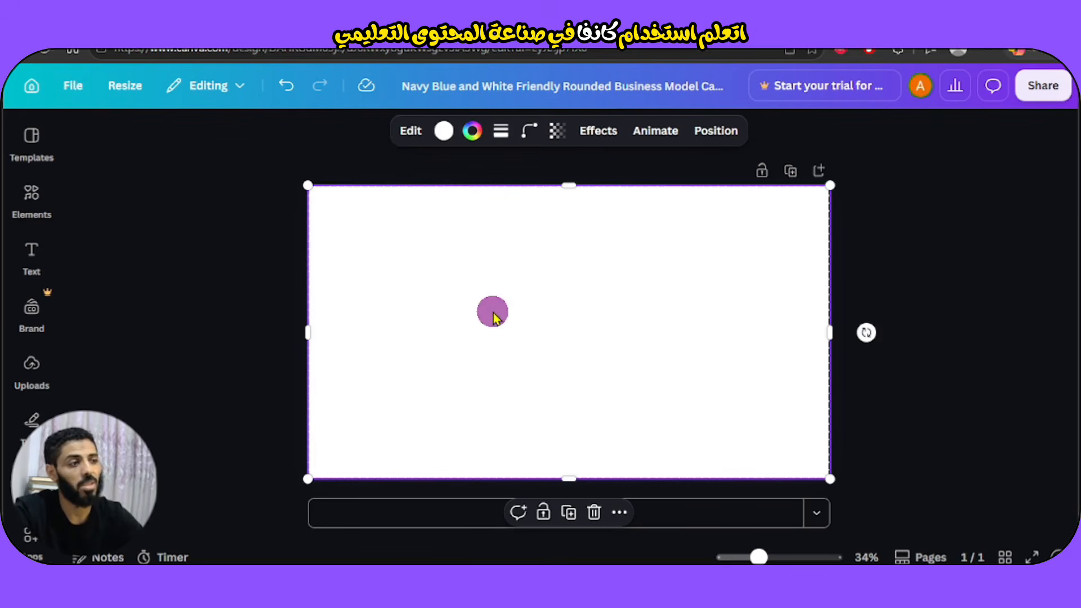
{"action": "left_click", "coordinate": [528, 135]}
{"action": "left_click_drag", "start_coordinate": [448, 196], "coordinate": [688, 197]}
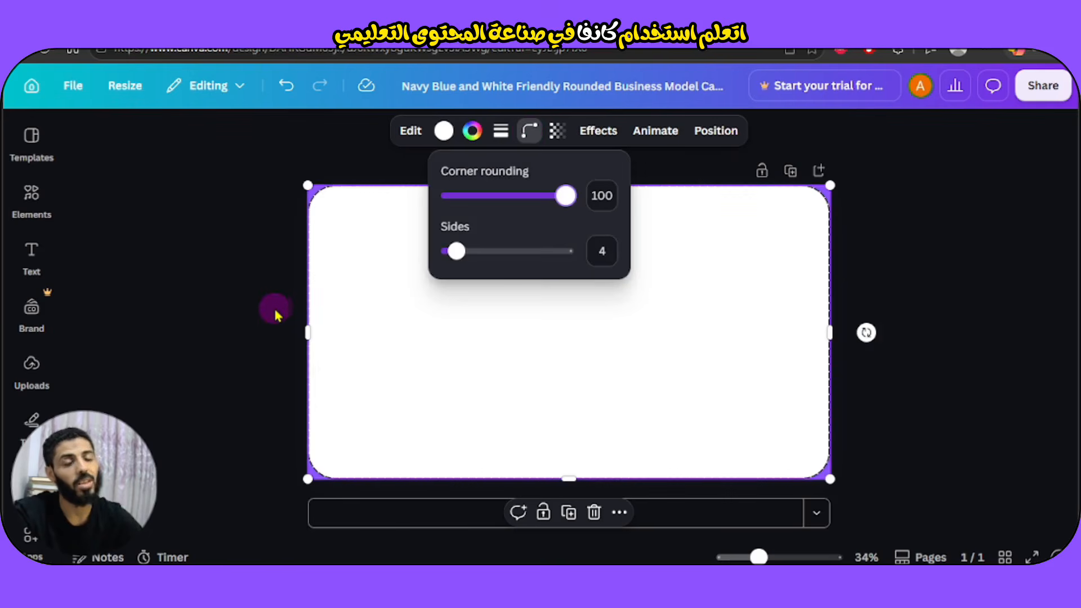
Re-centre the rounded white card horizontally on the page, then reselect it and open Elements.
{"action": "left_click", "coordinate": [253, 315]}
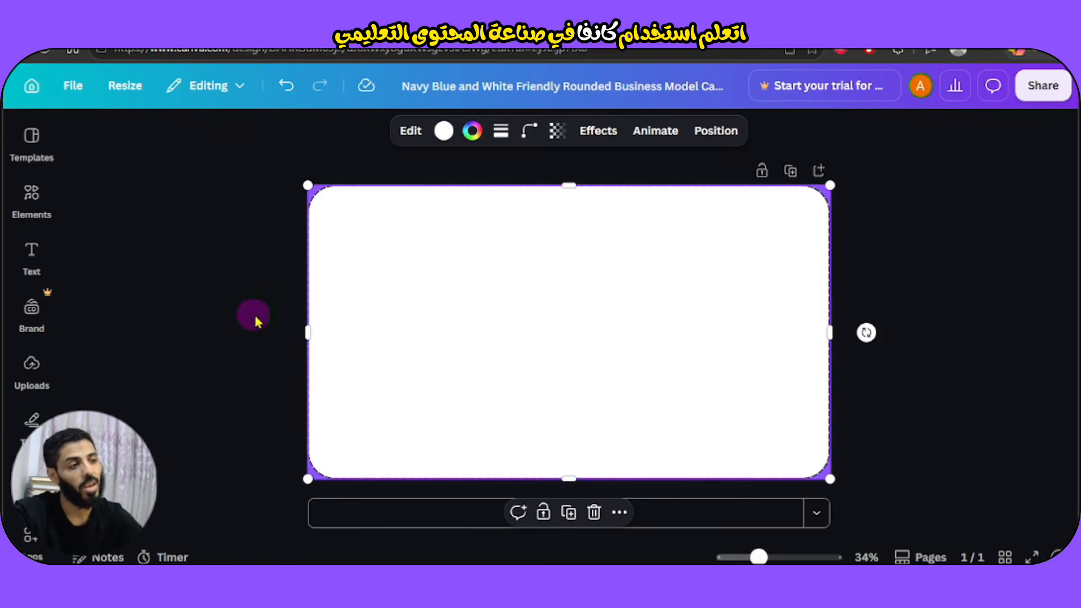
{"action": "left_click_drag", "start_coordinate": [414, 345], "coordinate": [469, 331]}
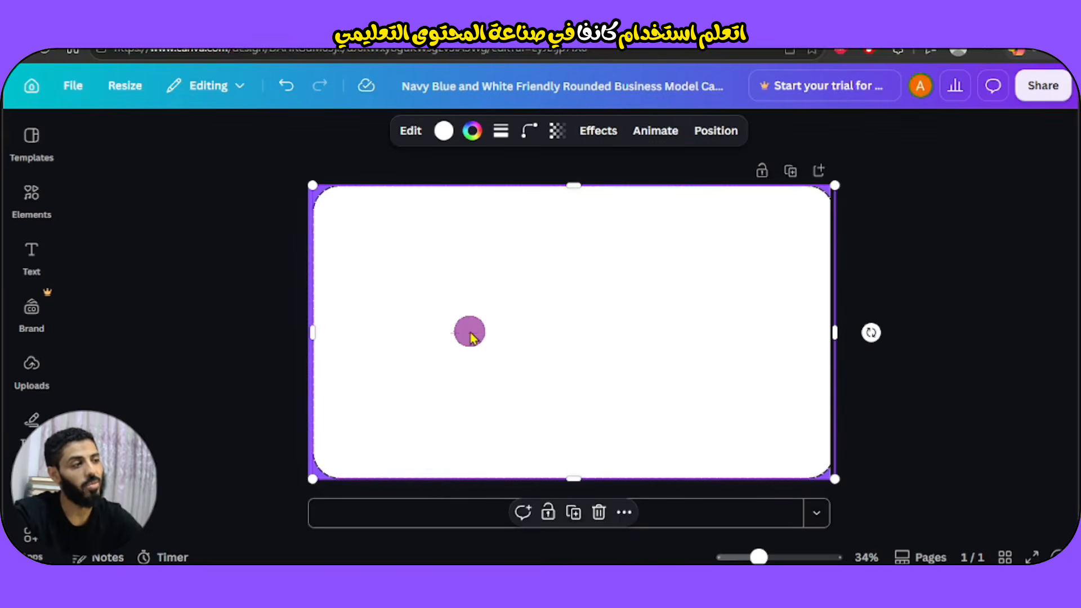
{"action": "left_click", "coordinate": [714, 131]}
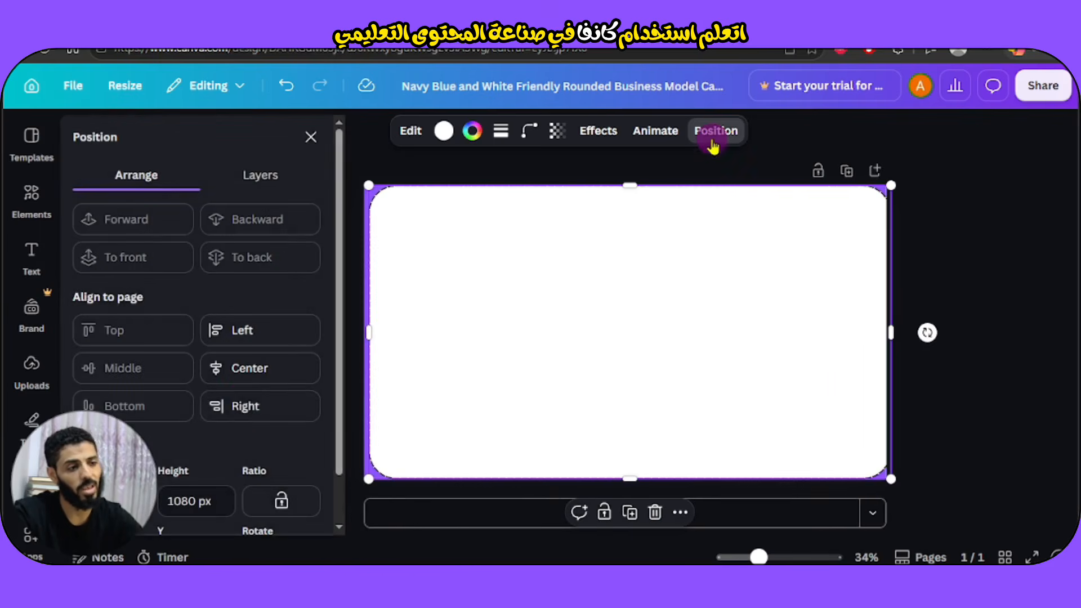
{"action": "left_click", "coordinate": [240, 368]}
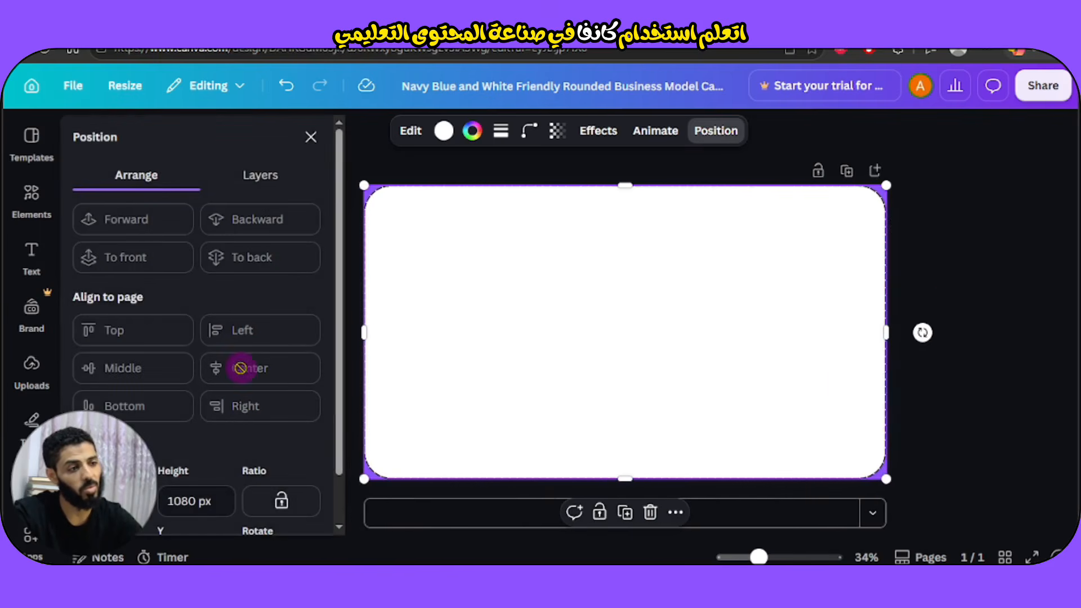
{"action": "left_click", "coordinate": [968, 283]}
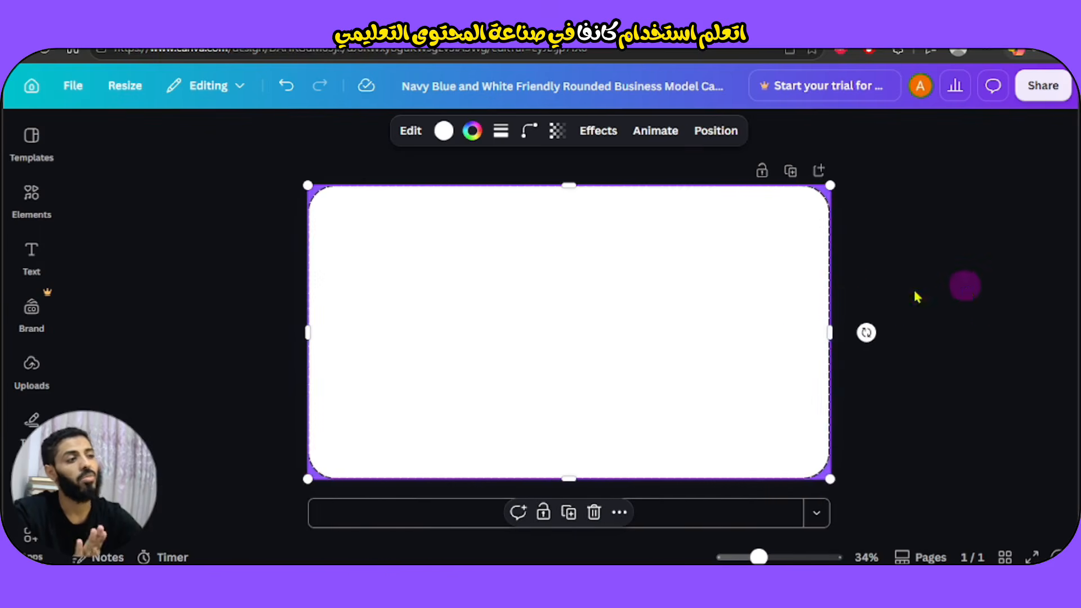
{"action": "left_click", "coordinate": [944, 288]}
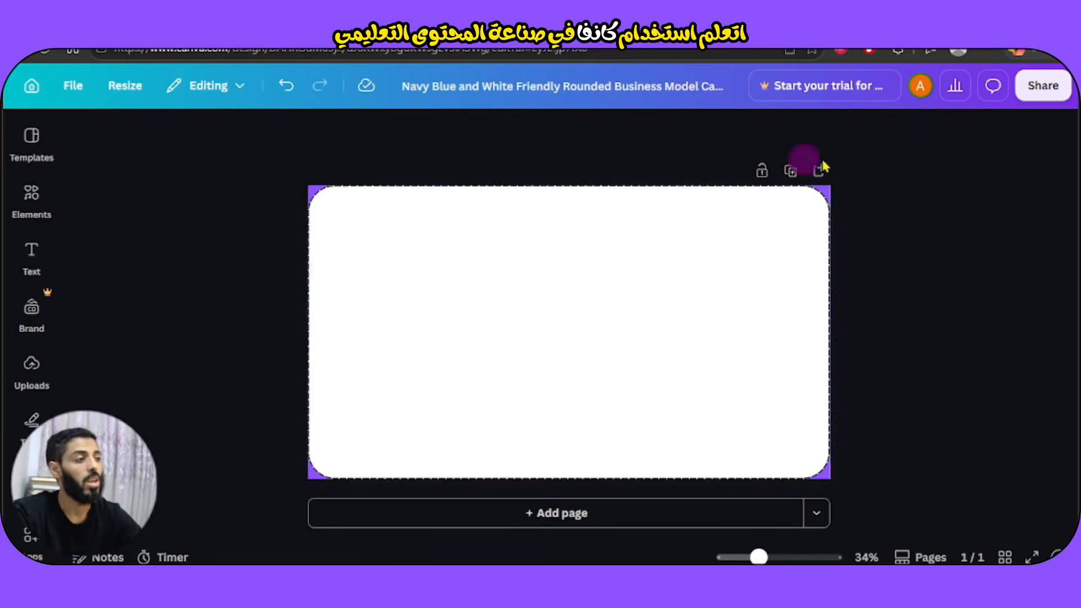
{"action": "left_click", "coordinate": [707, 317]}
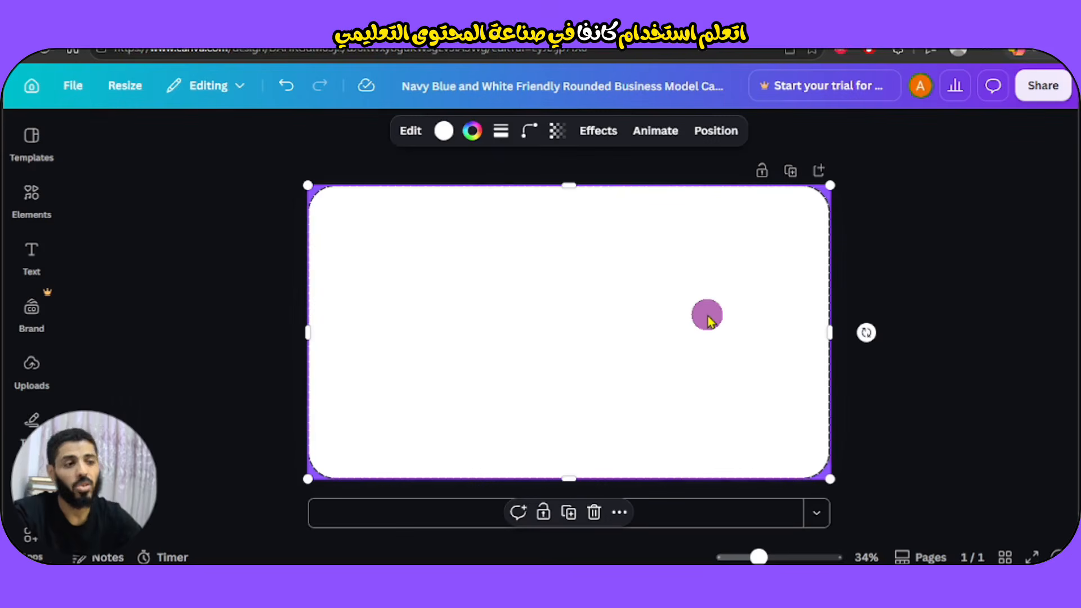
{"action": "left_click", "coordinate": [32, 213]}
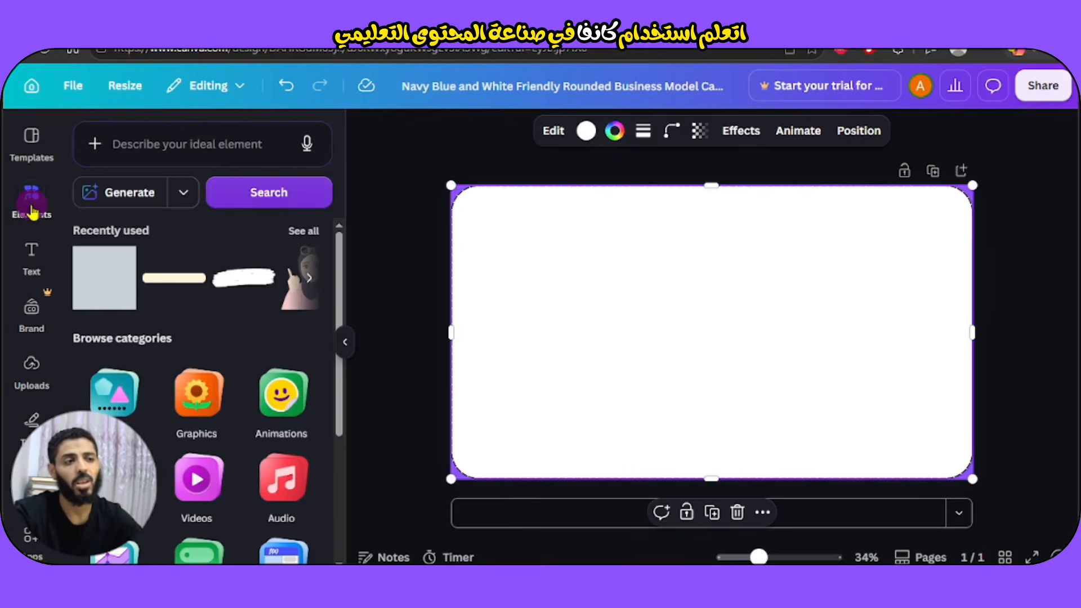
Add a line element, stretch it across the card's top, and set its transparency to 20.
{"action": "left_click", "coordinate": [171, 145]}
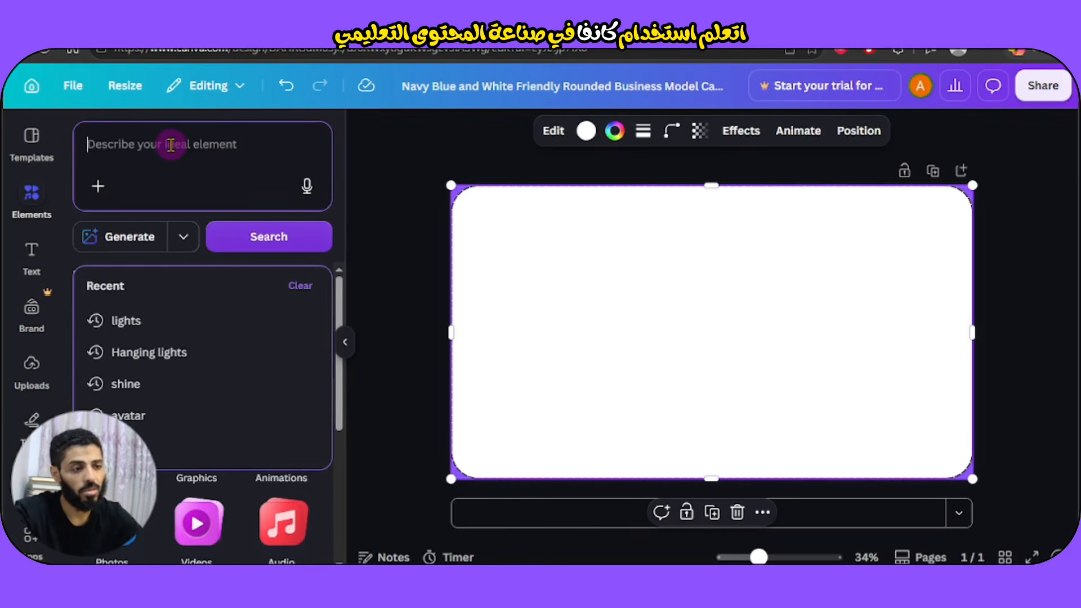
{"action": "type", "text": "li"}
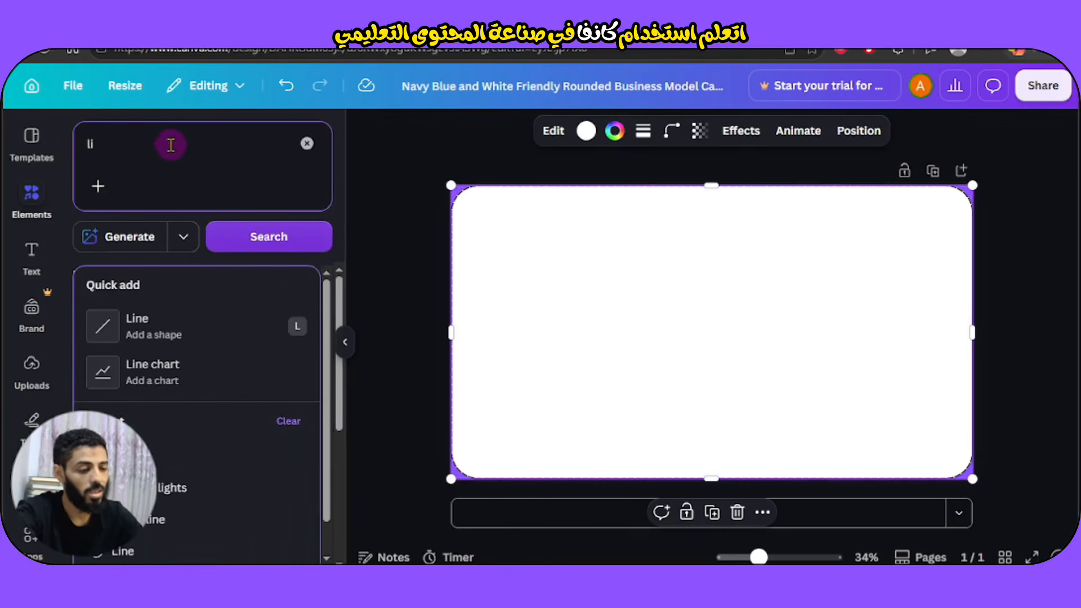
{"action": "type", "text": "ne"}
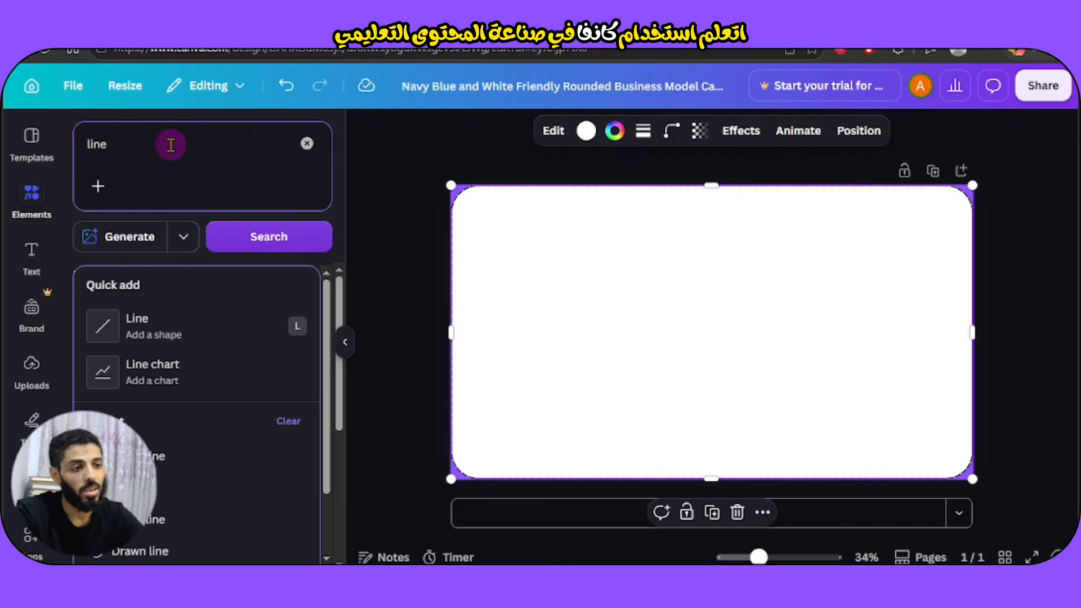
{"action": "left_click", "coordinate": [110, 340]}
{"action": "left_click_drag", "start_coordinate": [725, 368], "coordinate": [585, 259]}
{"action": "left_click_drag", "start_coordinate": [673, 223], "coordinate": [949, 223]}
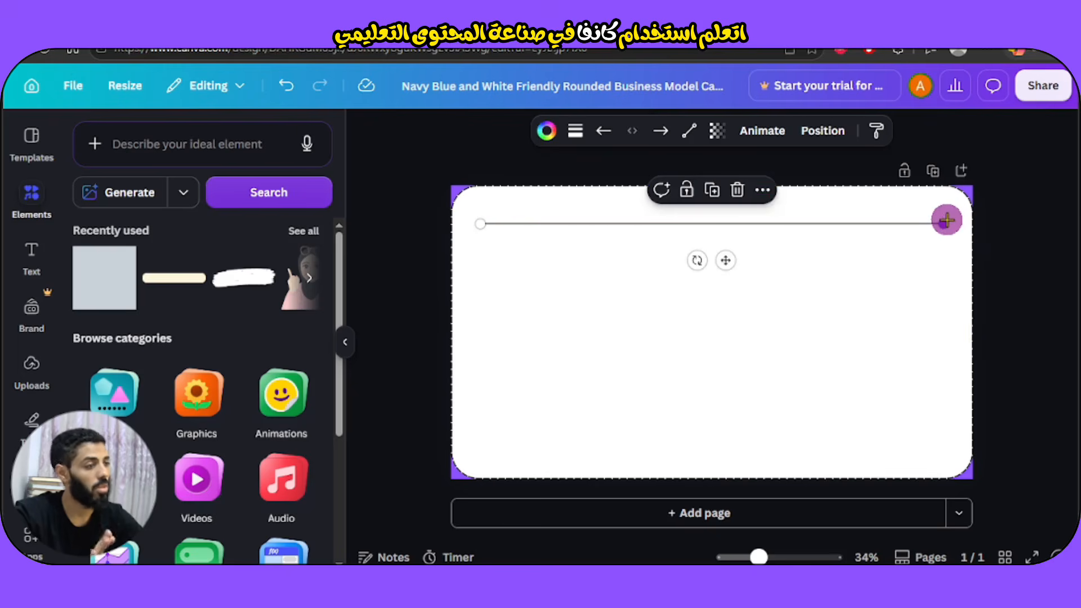
{"action": "left_click", "coordinate": [716, 130]}
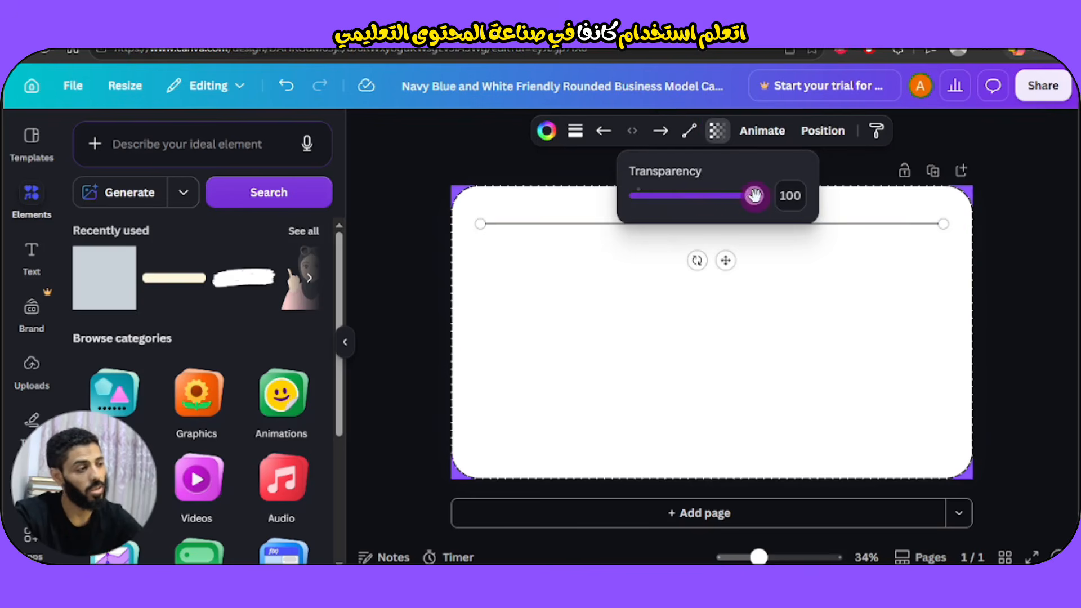
{"action": "left_click_drag", "start_coordinate": [754, 195], "coordinate": [659, 207]}
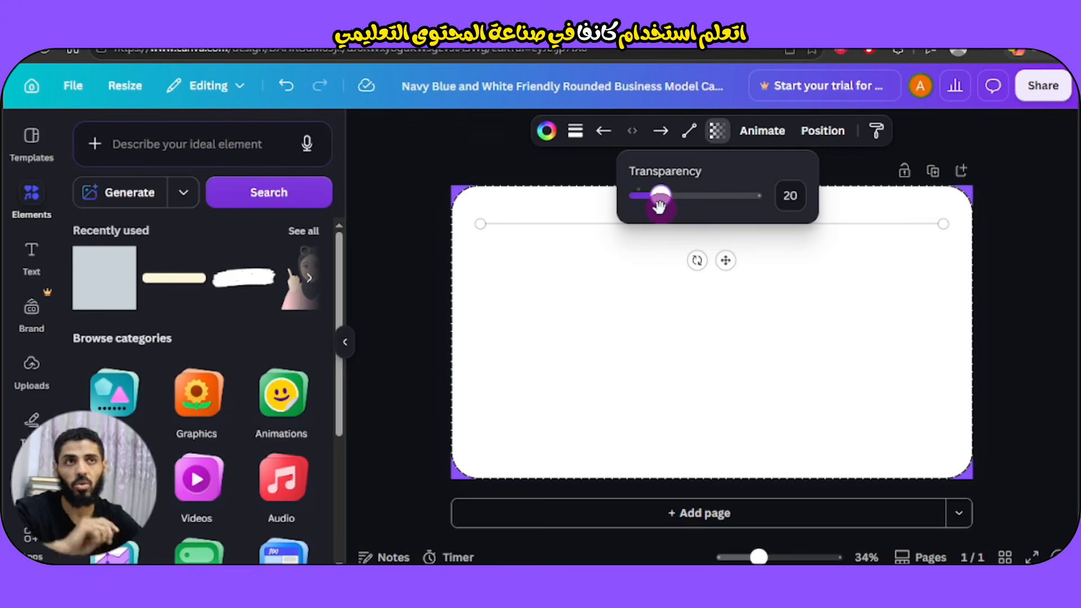
{"action": "left_click", "coordinate": [636, 274]}
{"action": "left_click", "coordinate": [608, 225]}
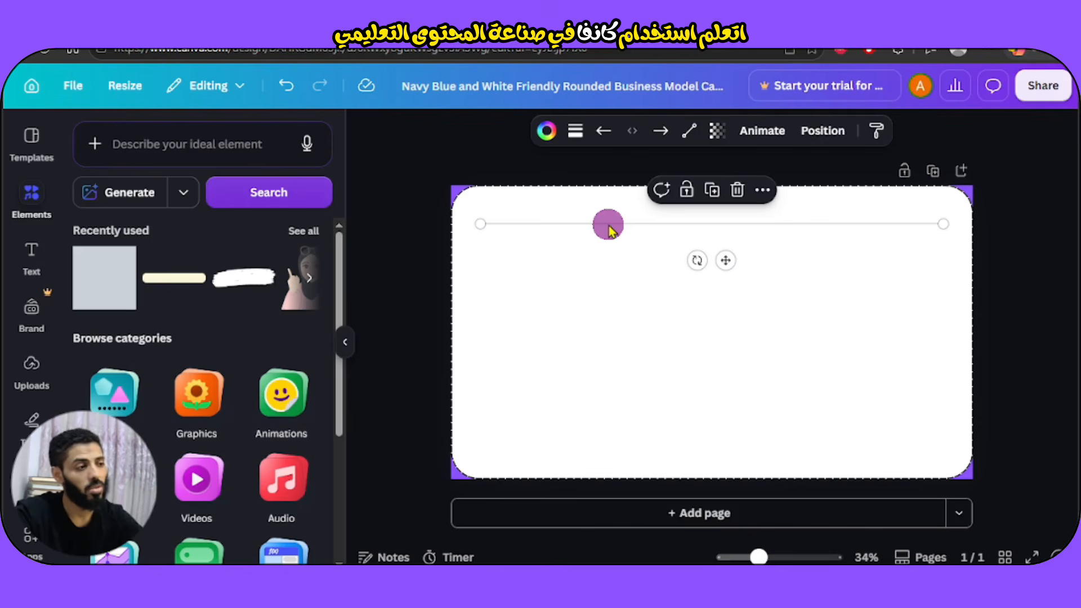
Duplicate the ruled line repeatedly to stack eight evenly spaced lines down the card.
{"action": "left_click", "coordinate": [713, 192]}
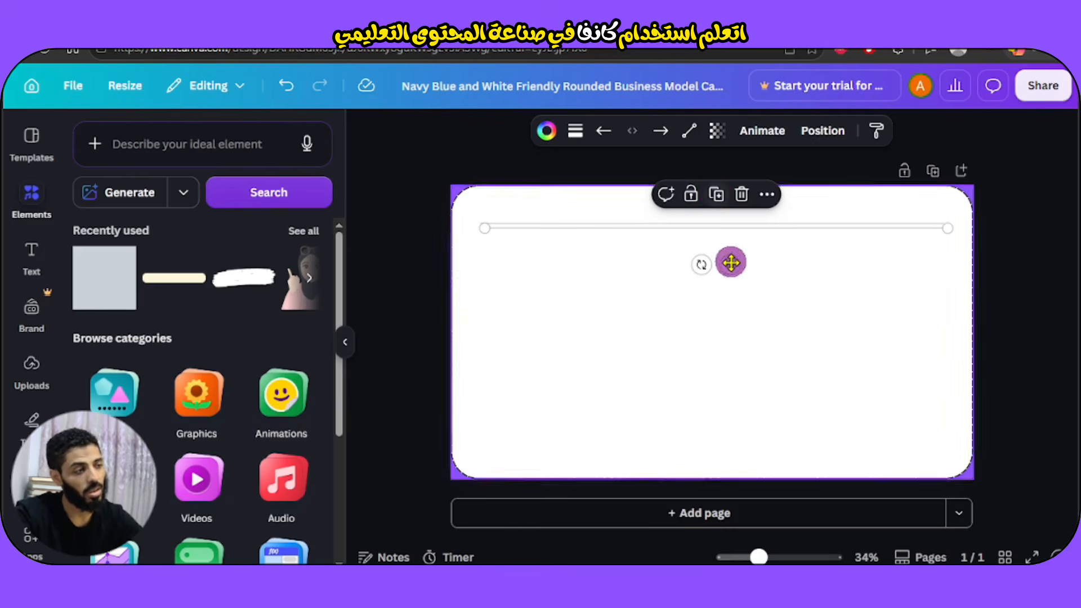
{"action": "left_click_drag", "start_coordinate": [725, 260], "coordinate": [728, 292]}
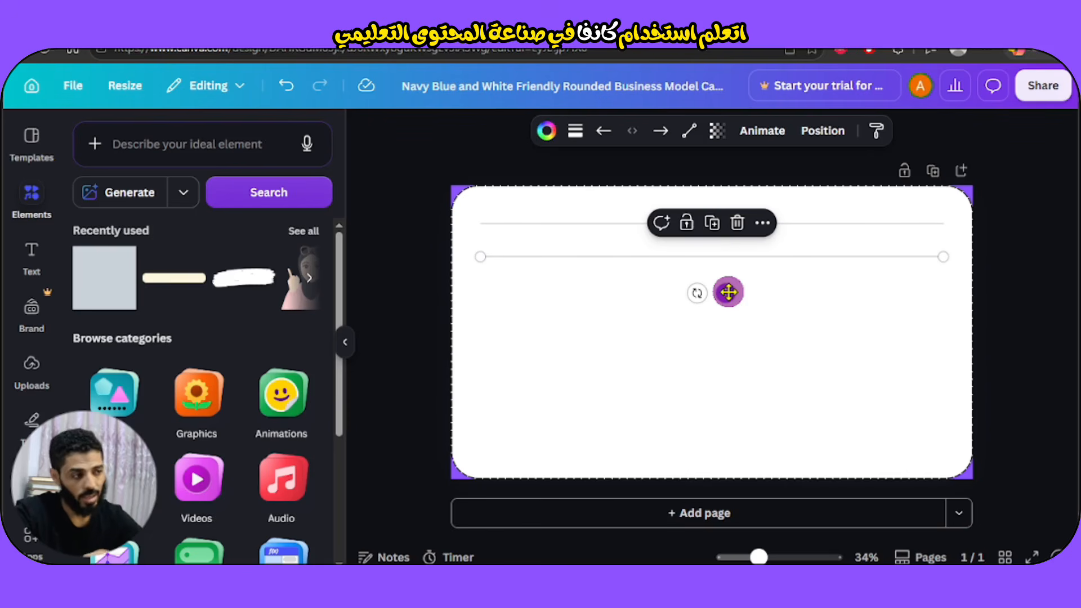
{"action": "left_click", "coordinate": [712, 223]}
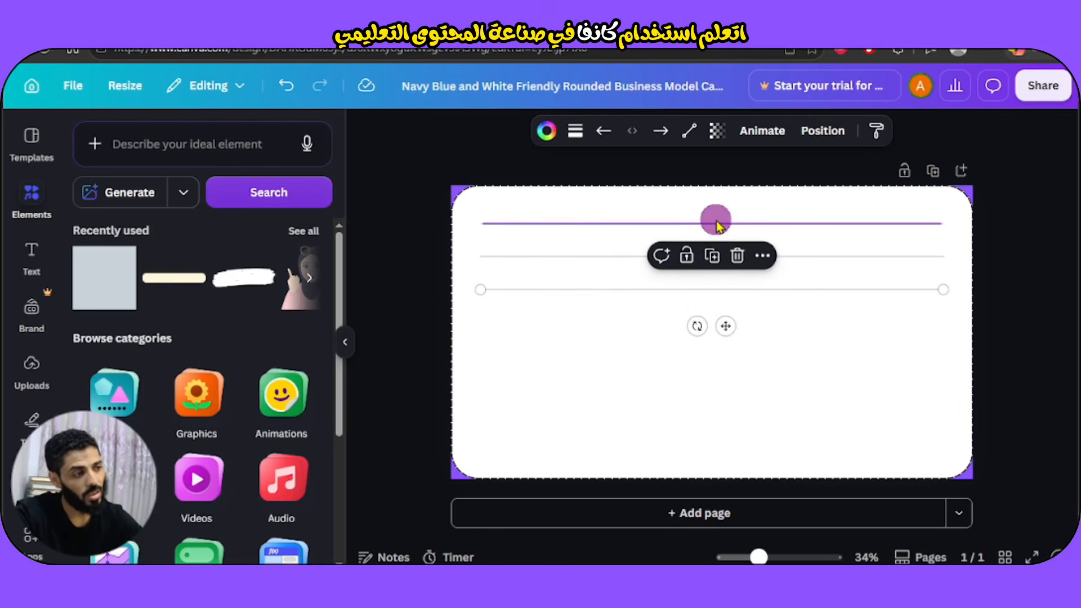
{"action": "left_click", "coordinate": [712, 256]}
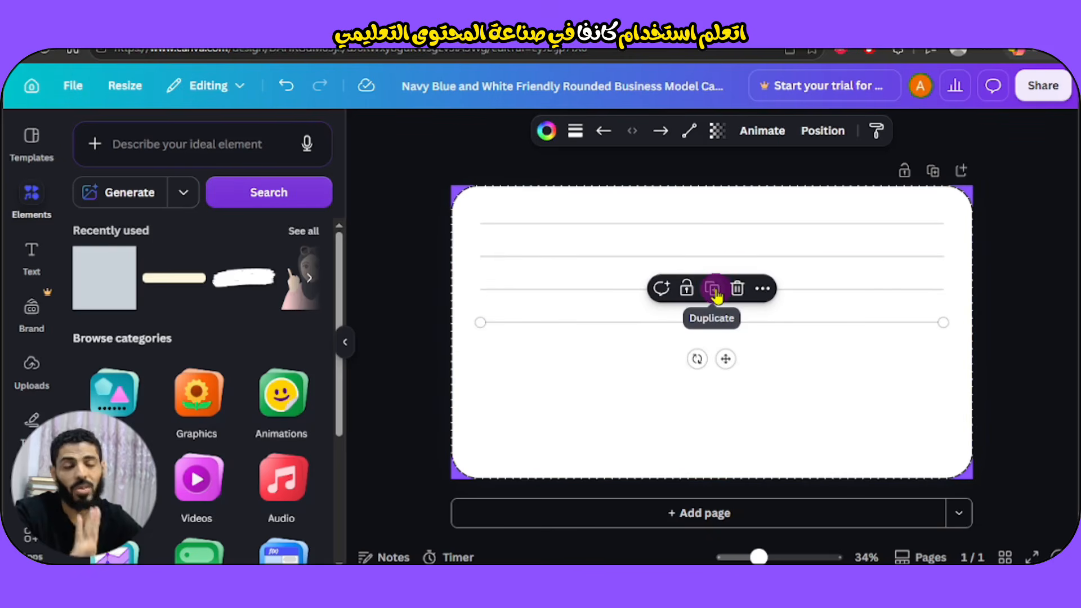
{"action": "left_click", "coordinate": [712, 290]}
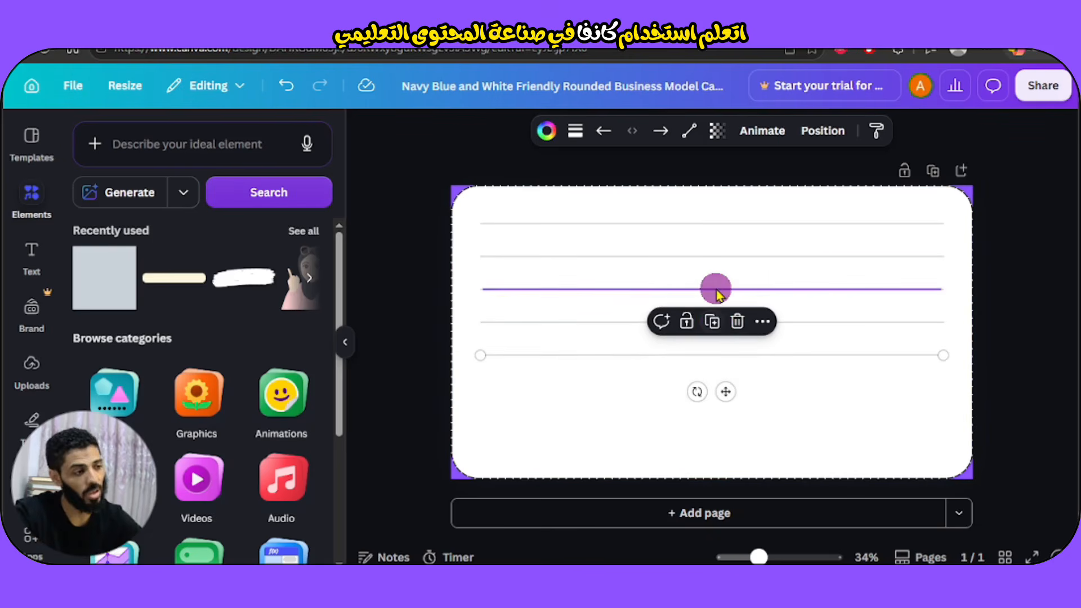
{"action": "left_click", "coordinate": [712, 322]}
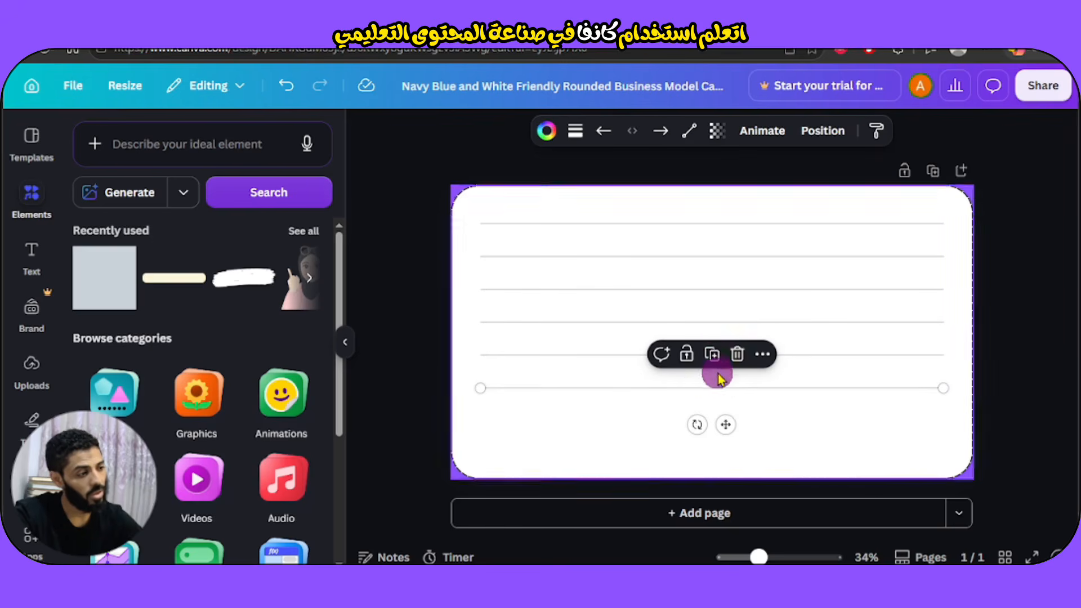
{"action": "left_click", "coordinate": [712, 354]}
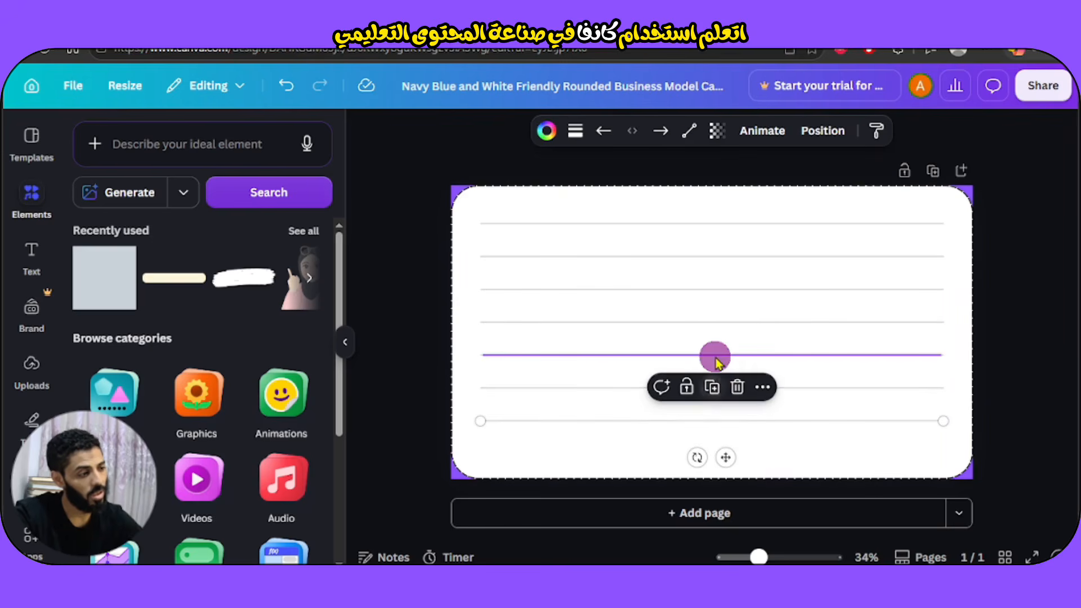
{"action": "left_click", "coordinate": [712, 387]}
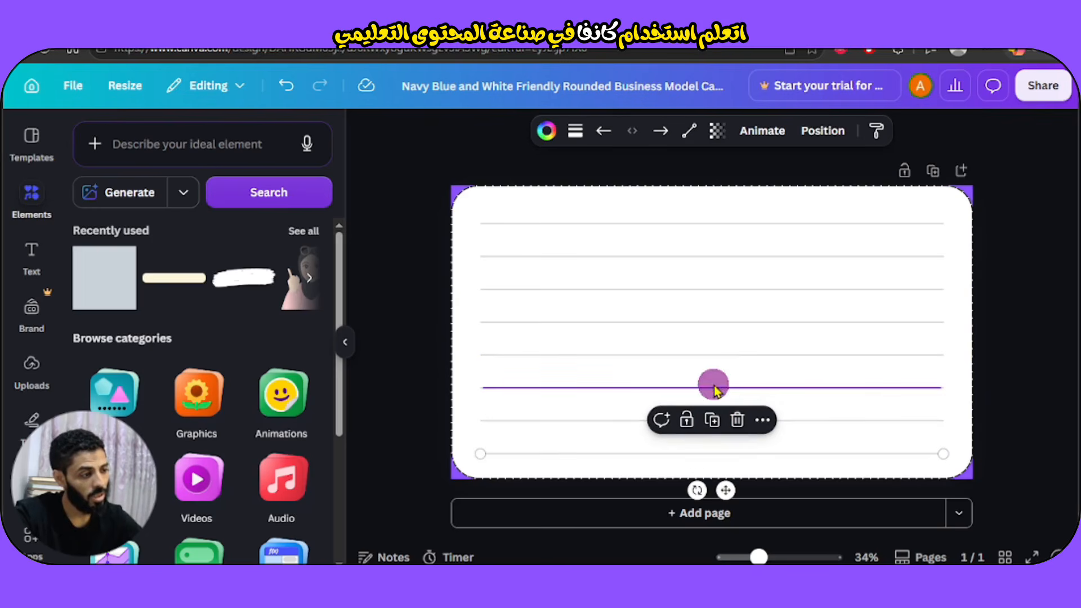
Shift the white rounded card down-left and marquee-select all the ruled lines.
{"action": "left_click", "coordinate": [1050, 358]}
{"action": "left_click_drag", "start_coordinate": [955, 212], "coordinate": [694, 319]}
{"action": "left_click_drag", "start_coordinate": [948, 218], "coordinate": [893, 484]}
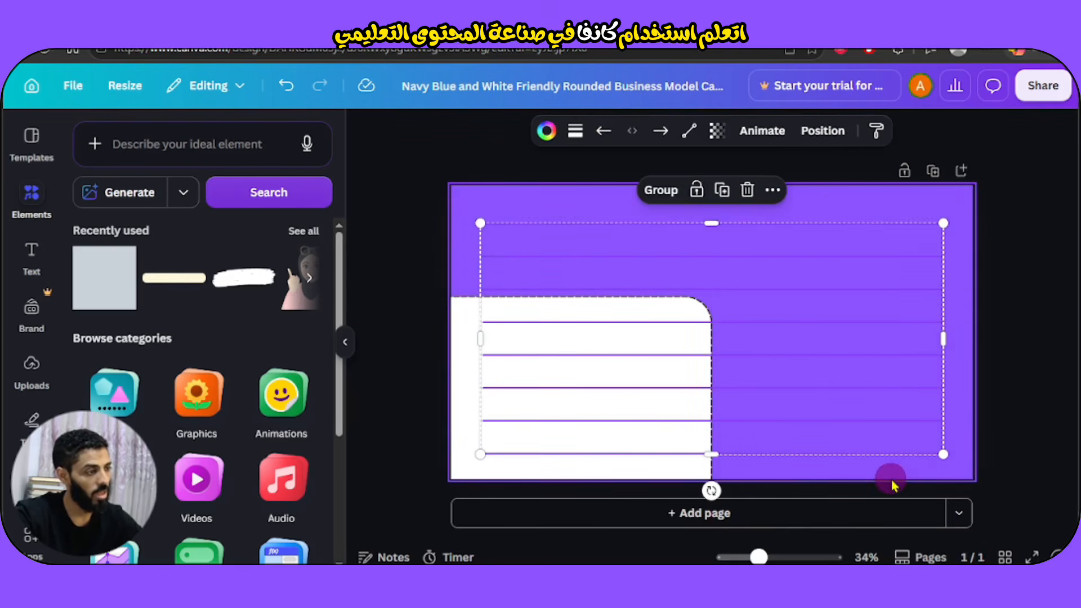
Group the eight ruled lines and slide the white rounded card back over the violet page.
{"action": "left_click", "coordinate": [654, 193]}
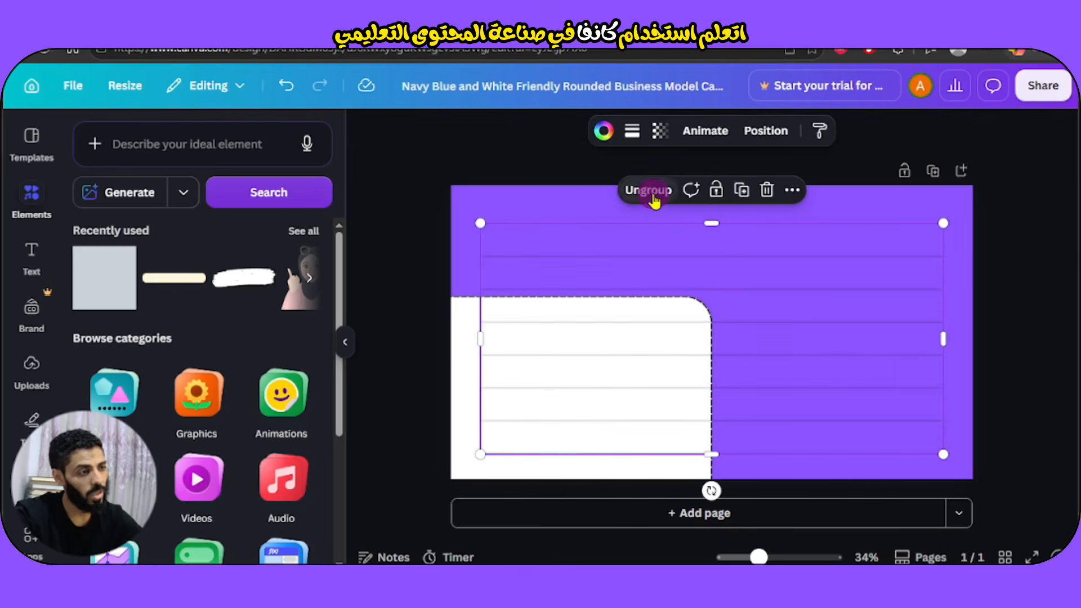
{"action": "left_click", "coordinate": [1038, 255]}
{"action": "left_click_drag", "start_coordinate": [449, 352], "coordinate": [719, 244]}
{"action": "left_click", "coordinate": [831, 144]}
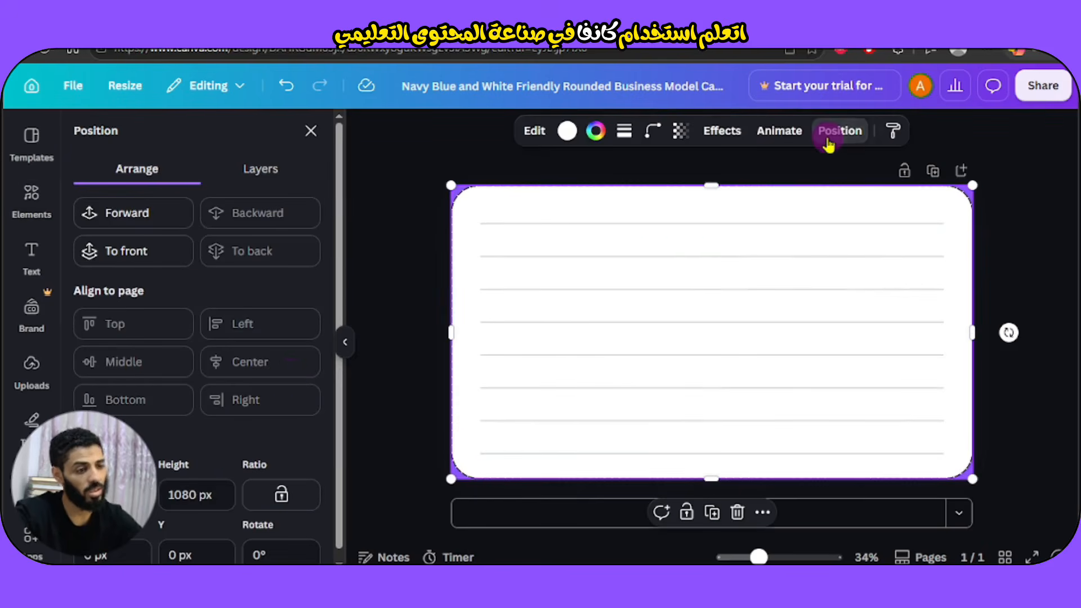
{"action": "left_click", "coordinate": [346, 341]}
{"action": "left_click", "coordinate": [925, 310]}
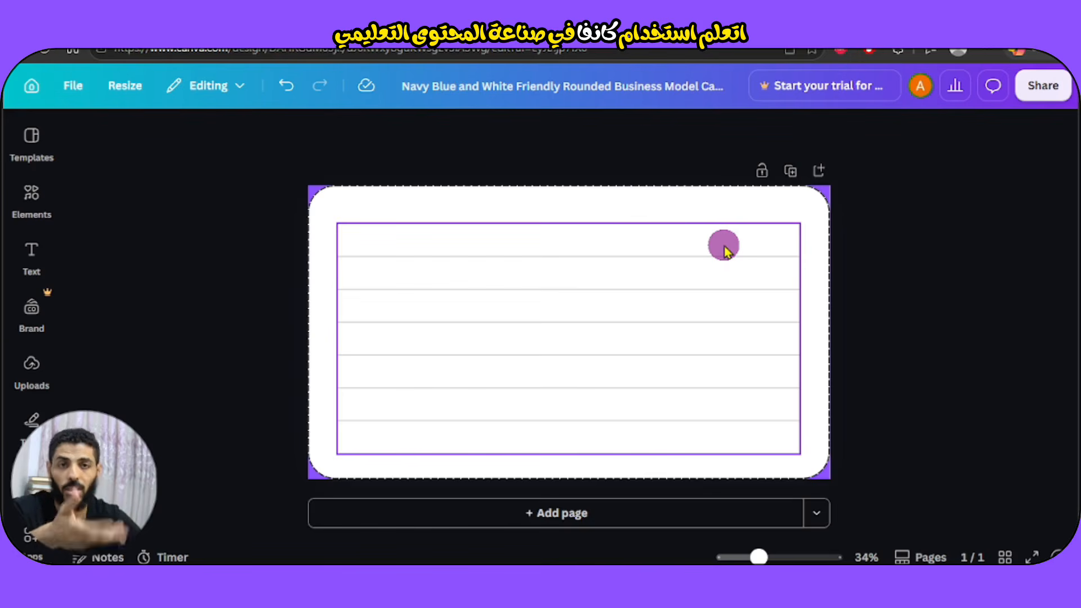
Add the recently used line as a short white bar at the card's top right.
{"action": "left_click", "coordinate": [31, 220]}
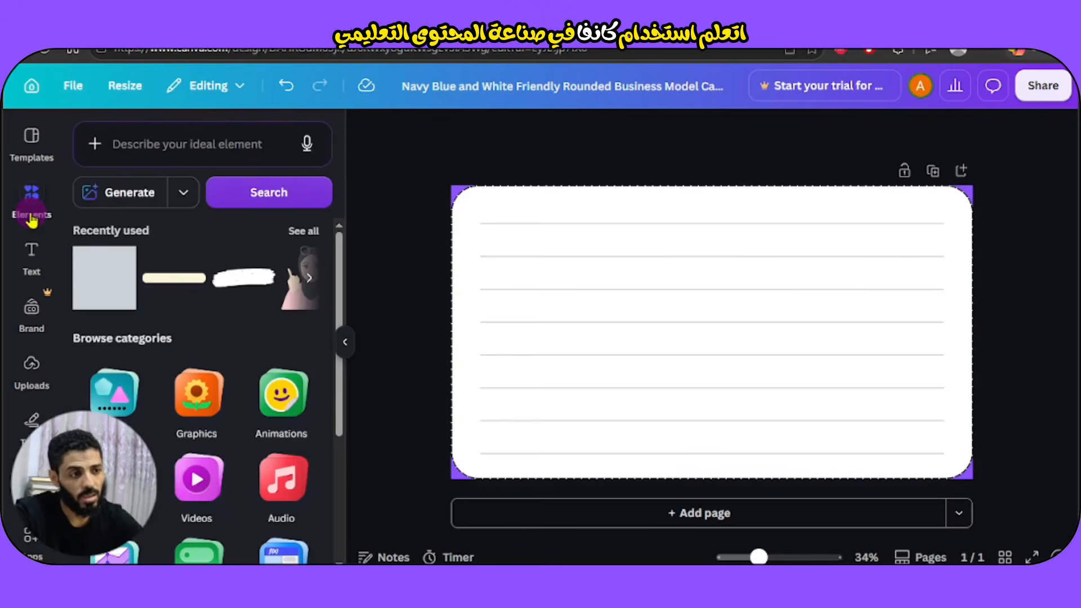
{"action": "left_click", "coordinate": [165, 284]}
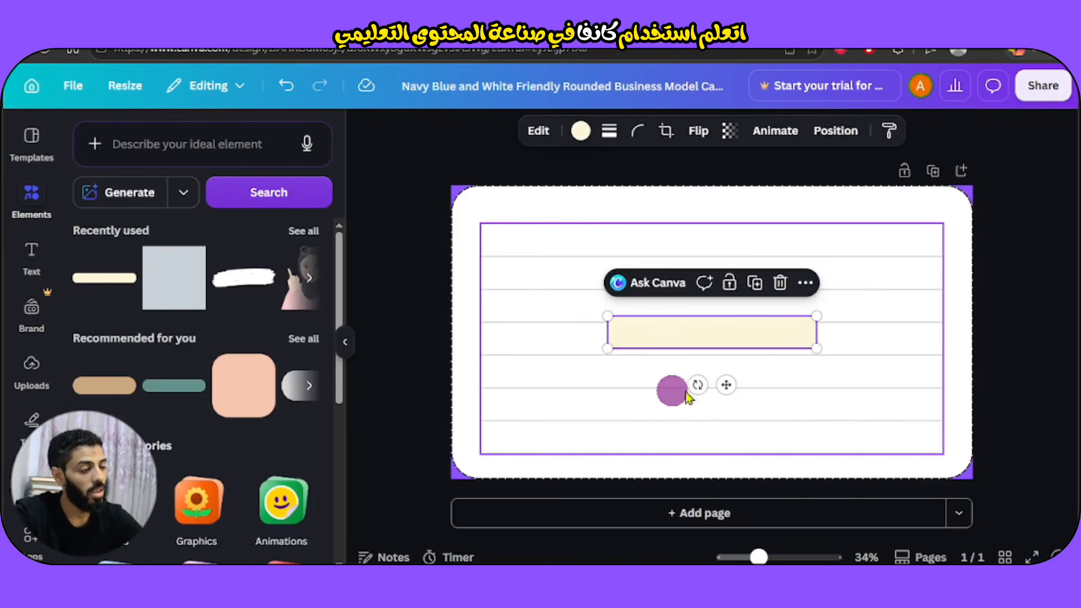
{"action": "left_click_drag", "start_coordinate": [721, 390], "coordinate": [860, 276]}
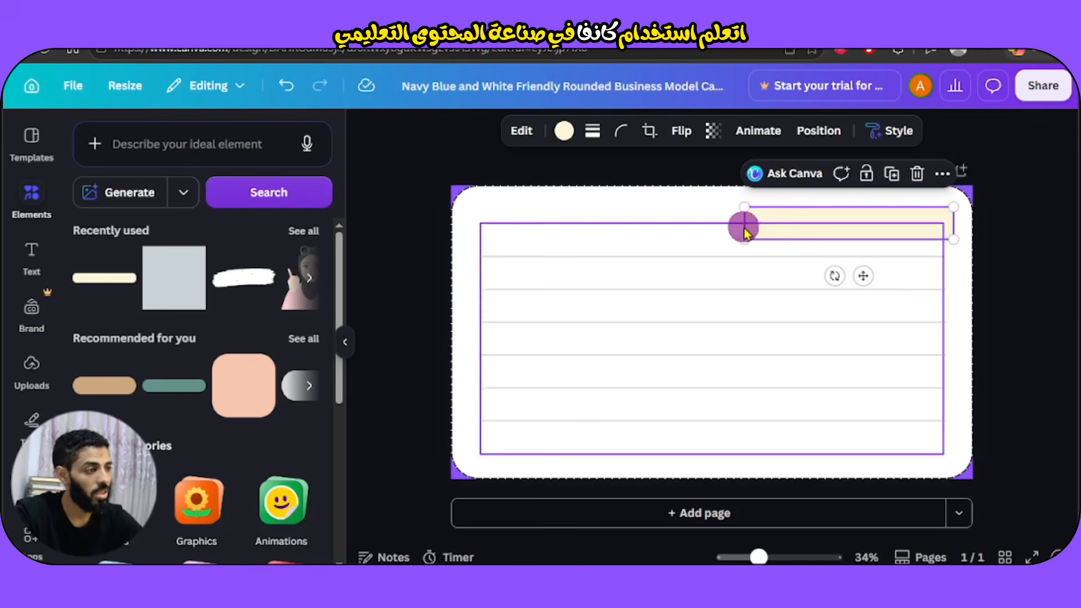
{"action": "left_click_drag", "start_coordinate": [743, 238], "coordinate": [790, 231]}
{"action": "left_click_drag", "start_coordinate": [895, 277], "coordinate": [892, 275]}
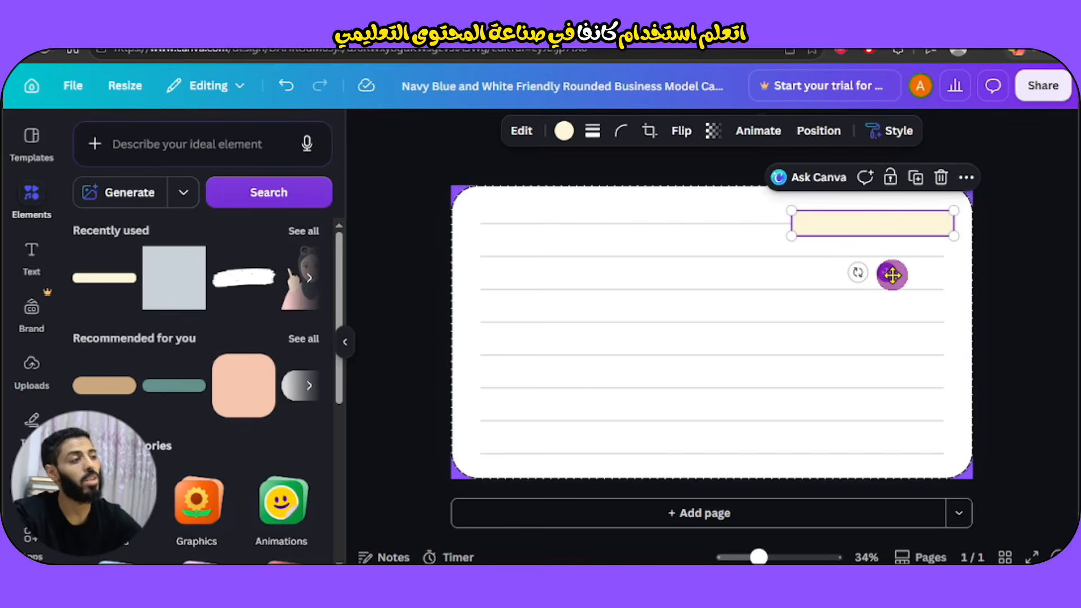
{"action": "left_click", "coordinate": [568, 135]}
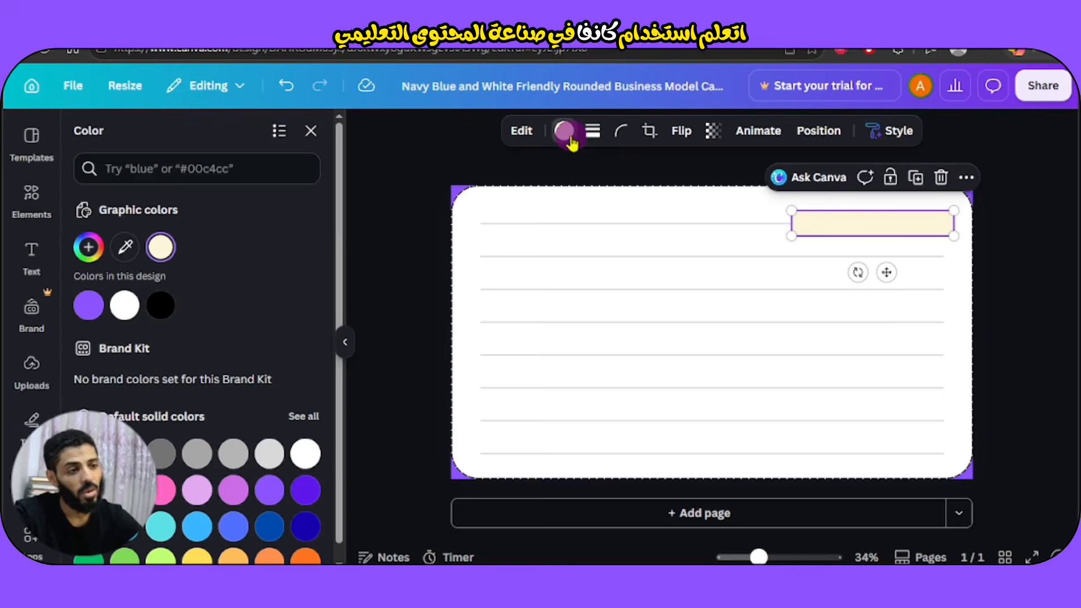
{"action": "left_click", "coordinate": [89, 306]}
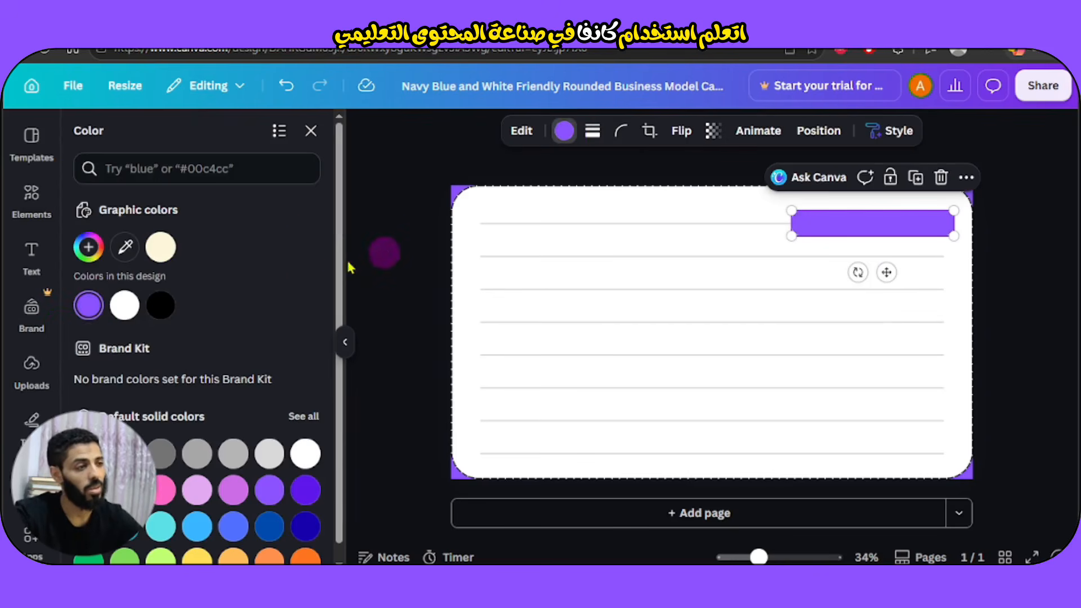
{"action": "left_click", "coordinate": [388, 253]}
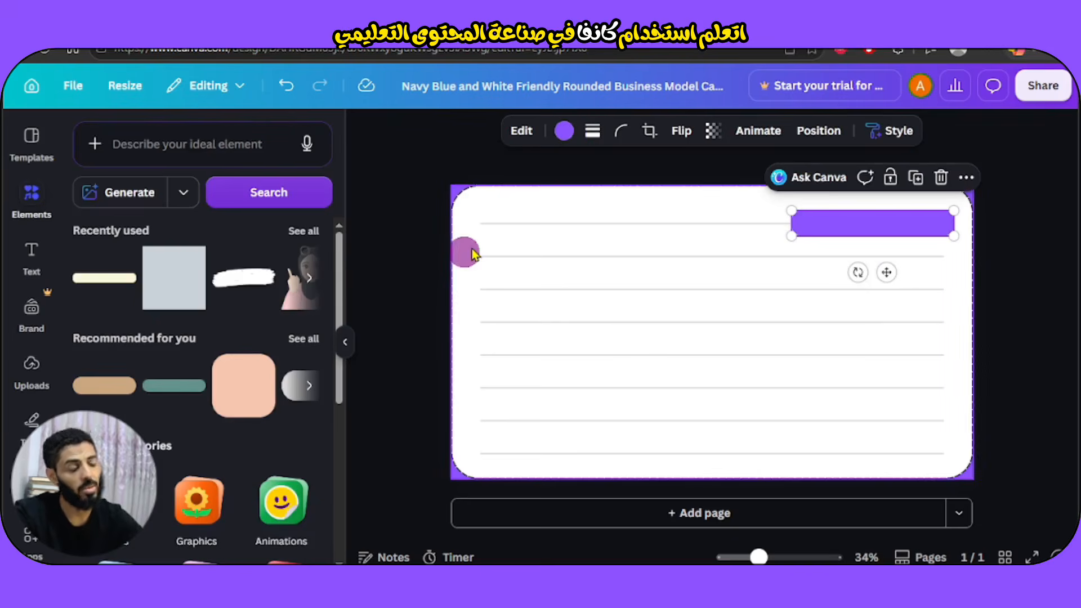
{"action": "left_click", "coordinate": [565, 132]}
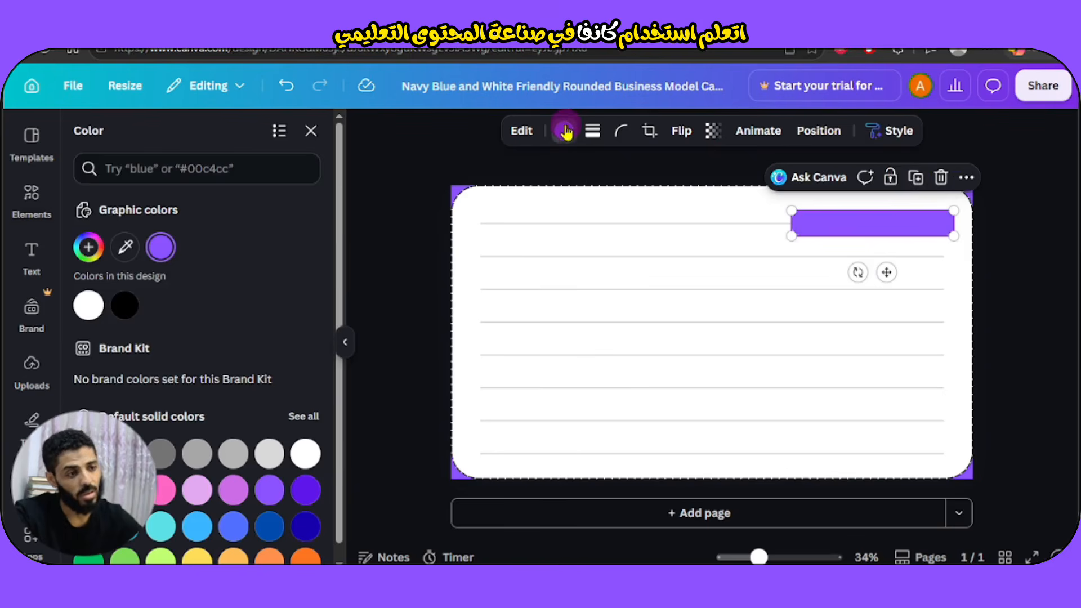
{"action": "left_click", "coordinate": [88, 304]}
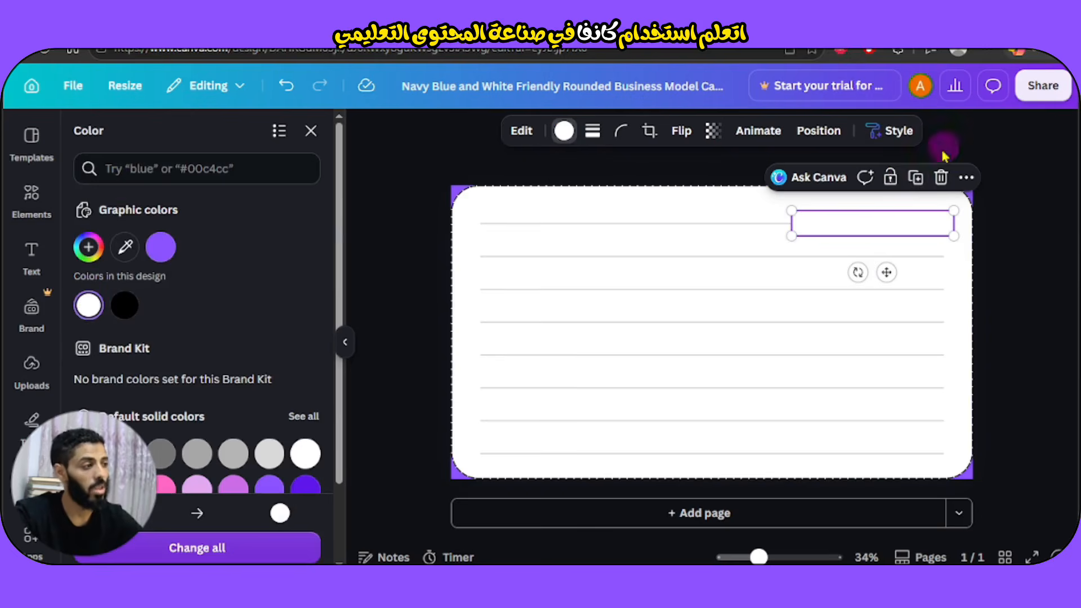
Duplicate the bar, make the copy purple, shorten it, and set transparency to 45.
{"action": "left_click", "coordinate": [916, 179]}
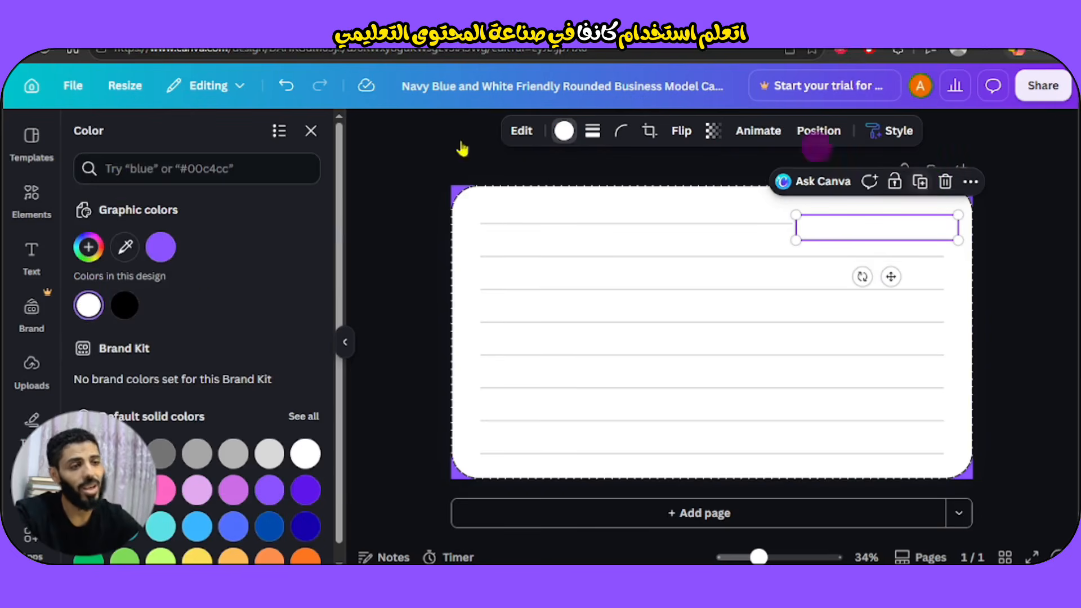
{"action": "left_click", "coordinate": [160, 246]}
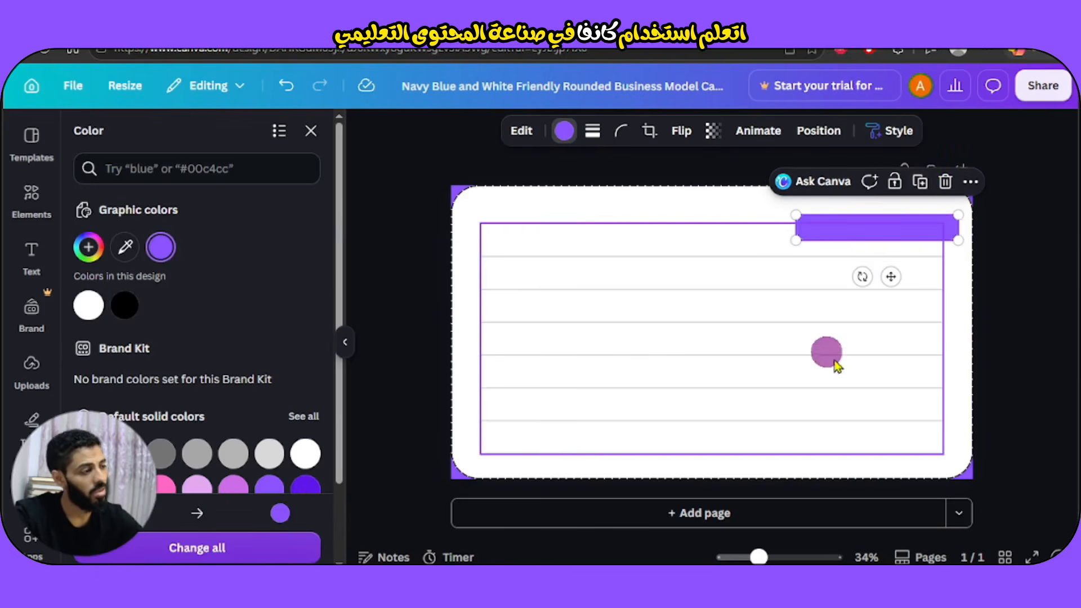
{"action": "left_click_drag", "start_coordinate": [890, 273], "coordinate": [879, 288]}
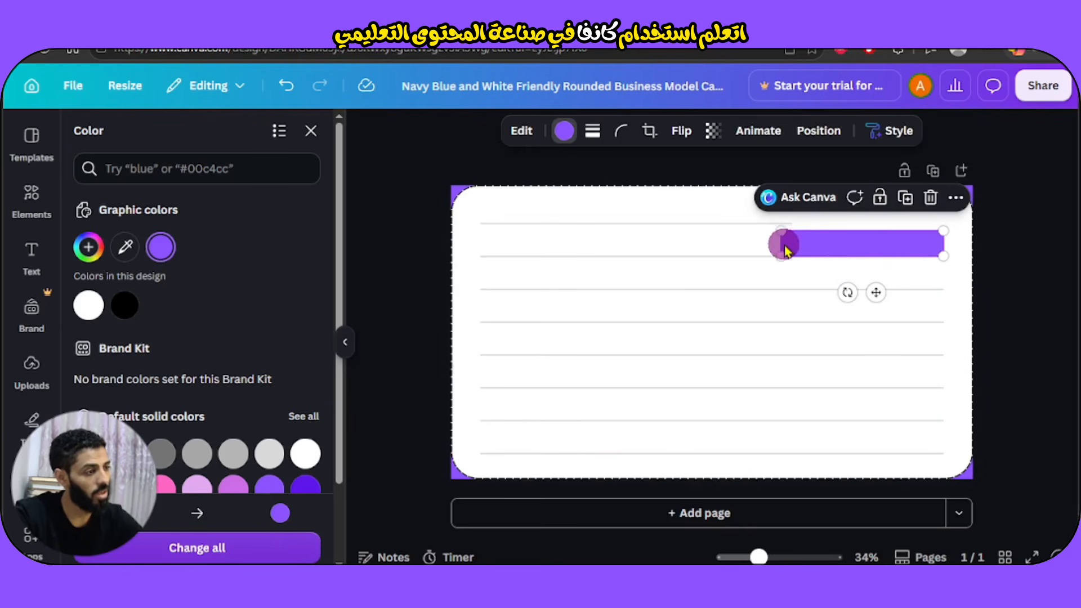
{"action": "left_click_drag", "start_coordinate": [776, 256], "coordinate": [815, 251]}
{"action": "left_click_drag", "start_coordinate": [892, 288], "coordinate": [910, 274]}
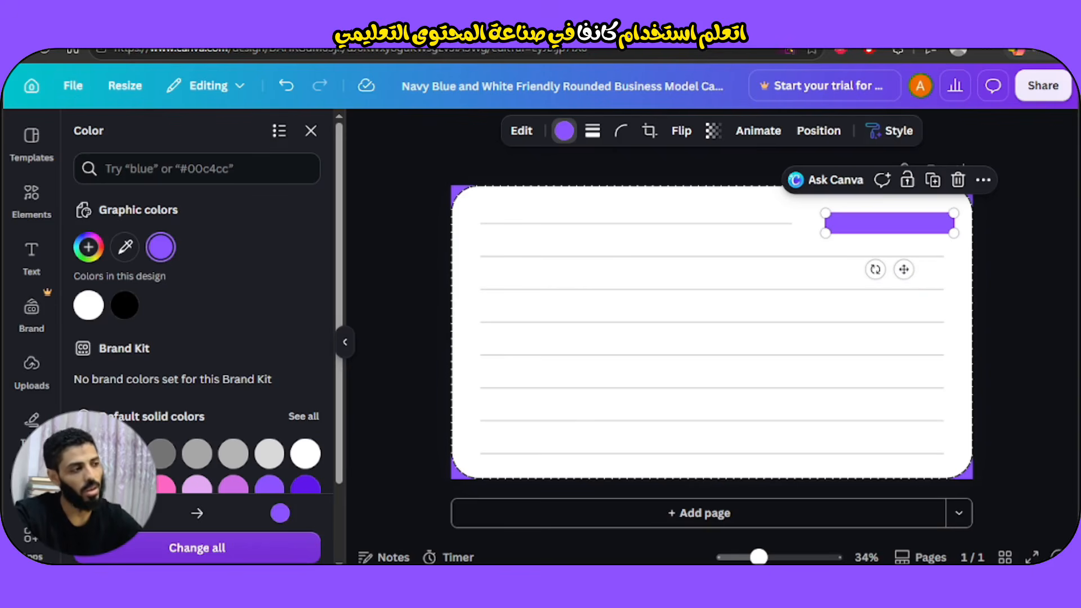
{"action": "left_click", "coordinate": [712, 132]}
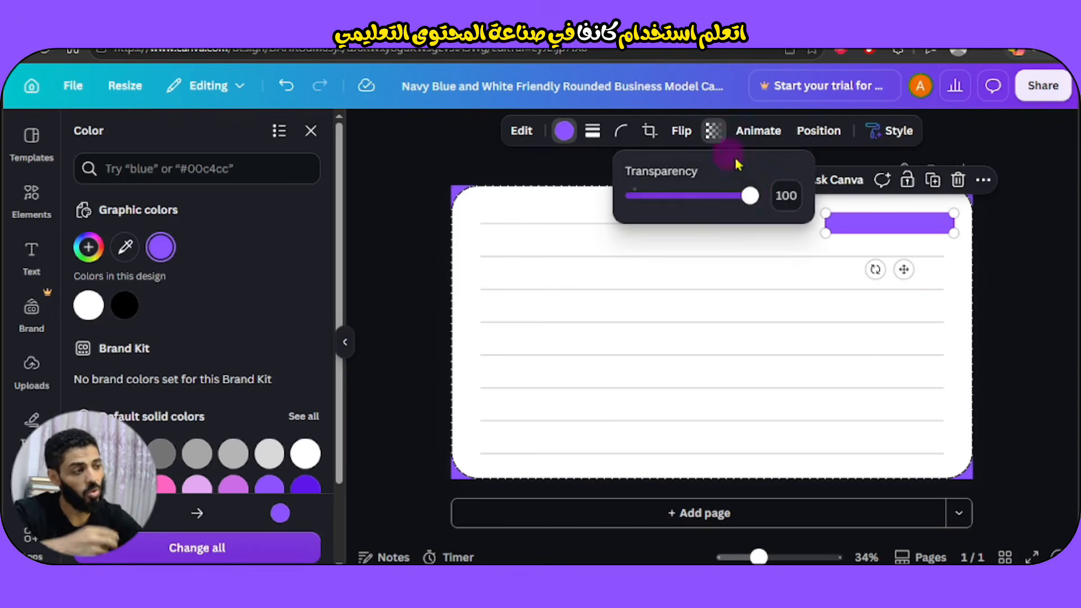
{"action": "left_click_drag", "start_coordinate": [748, 196], "coordinate": [685, 204]}
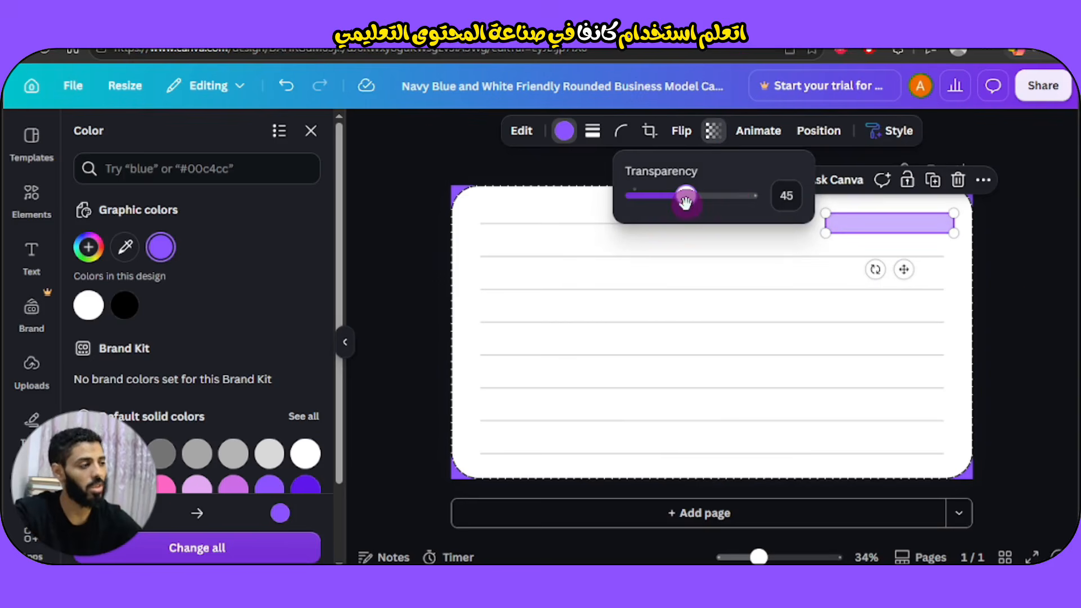
{"action": "left_click", "coordinate": [1039, 308]}
{"action": "left_click", "coordinate": [1038, 303]}
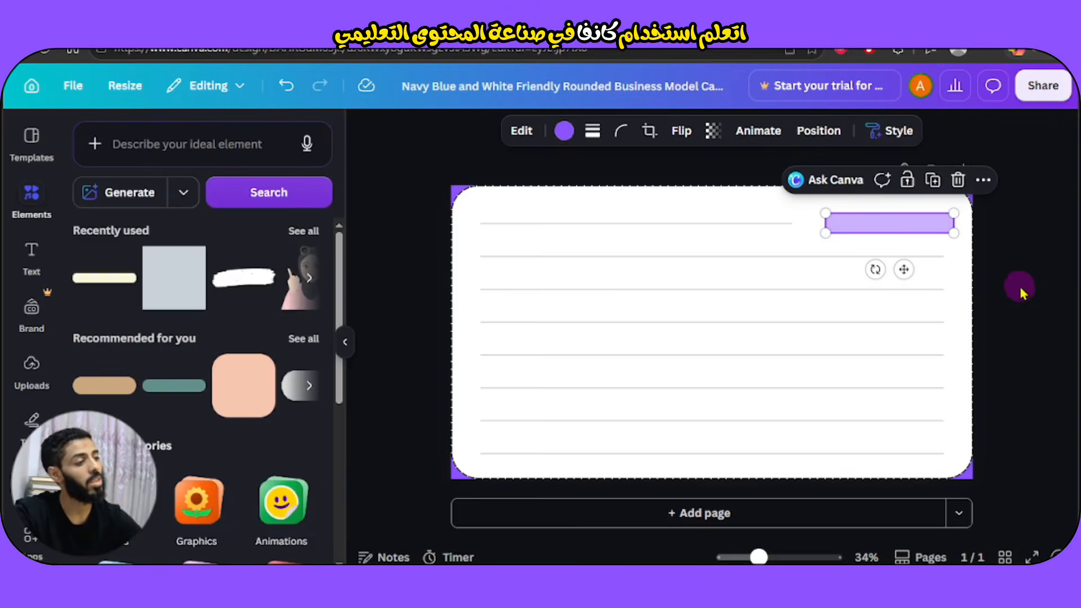
{"action": "left_click", "coordinate": [1019, 285]}
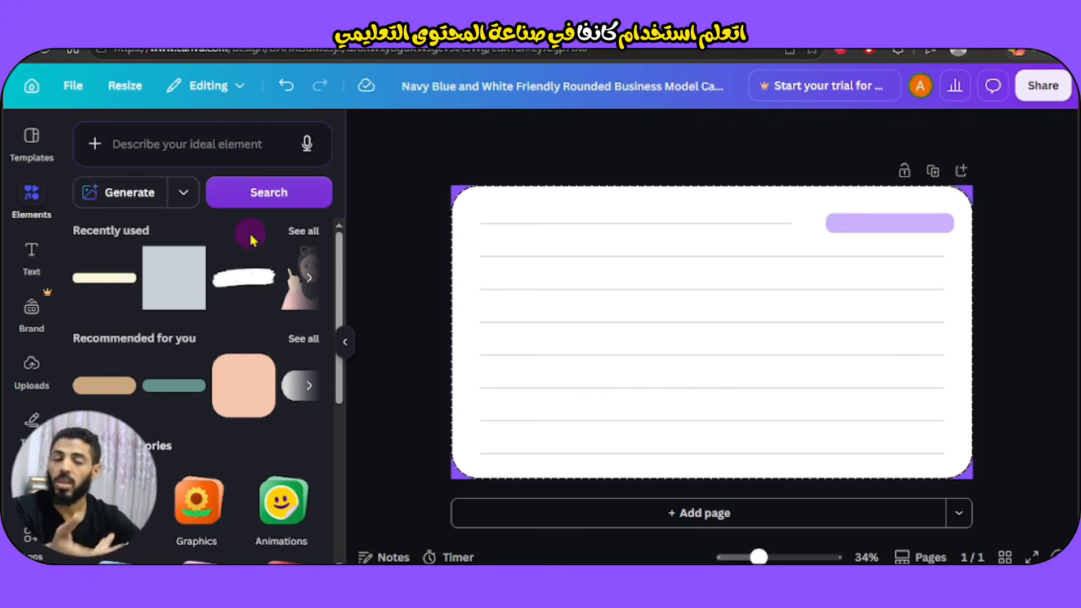
Add a subheading text box containing the teacher's name in Arabic.
{"action": "left_click", "coordinate": [32, 256]}
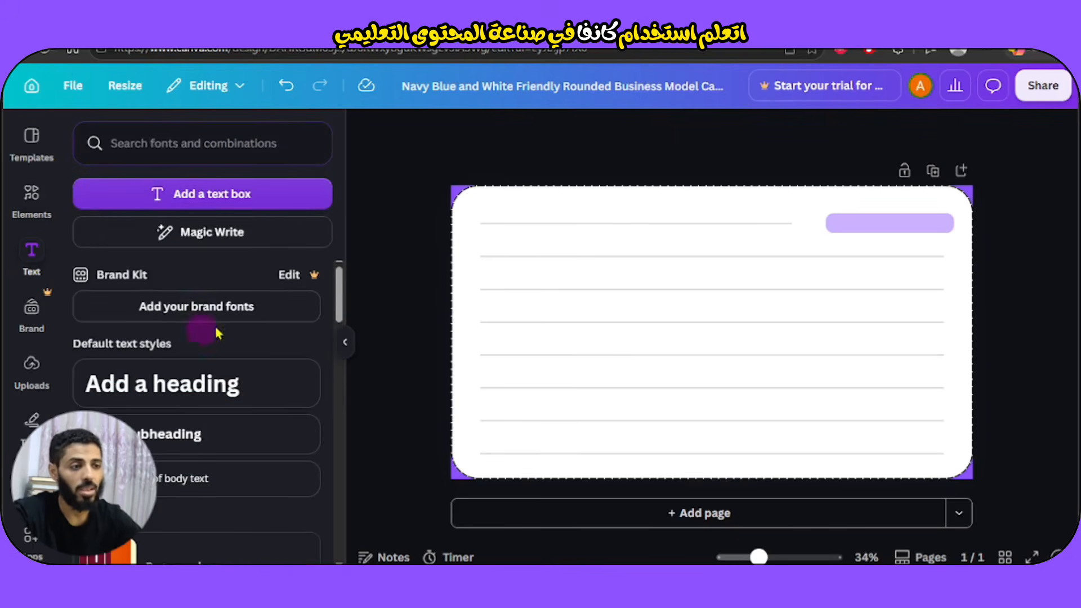
{"action": "left_click", "coordinate": [174, 438]}
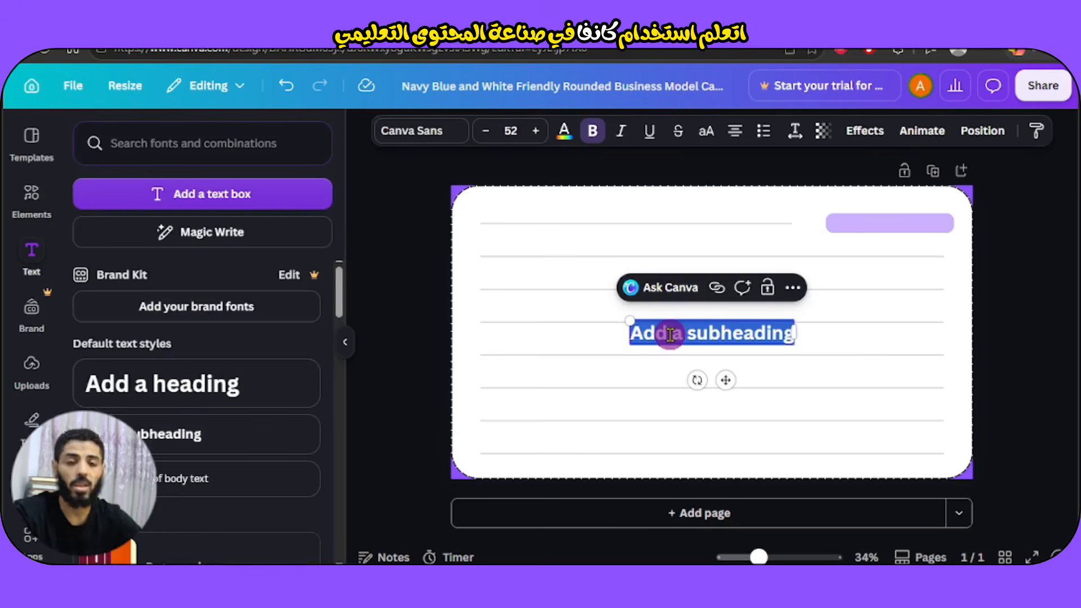
{"action": "key", "text": "BackSpace"}
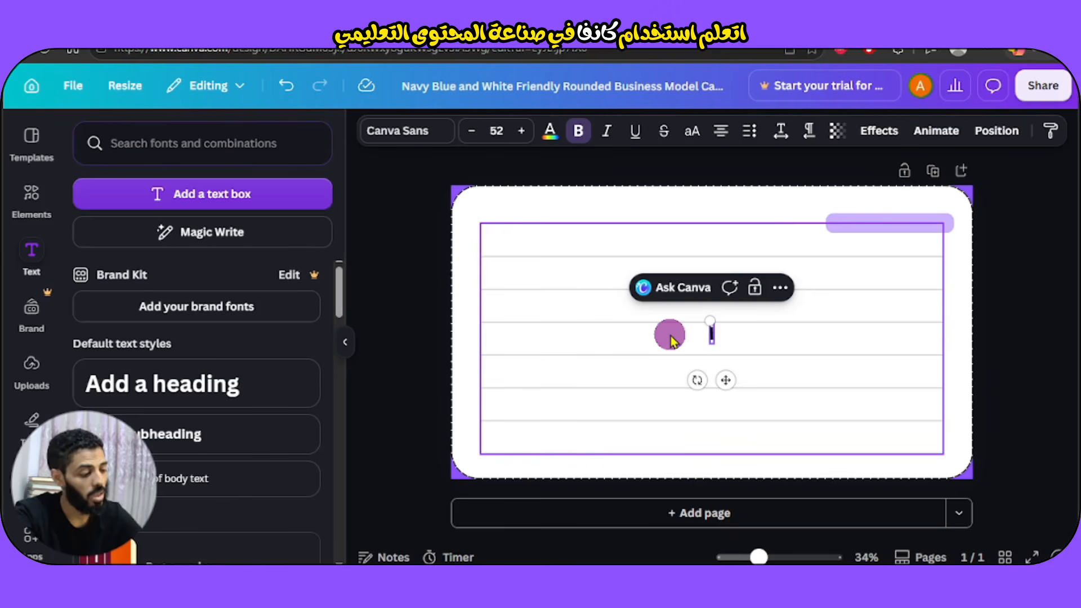
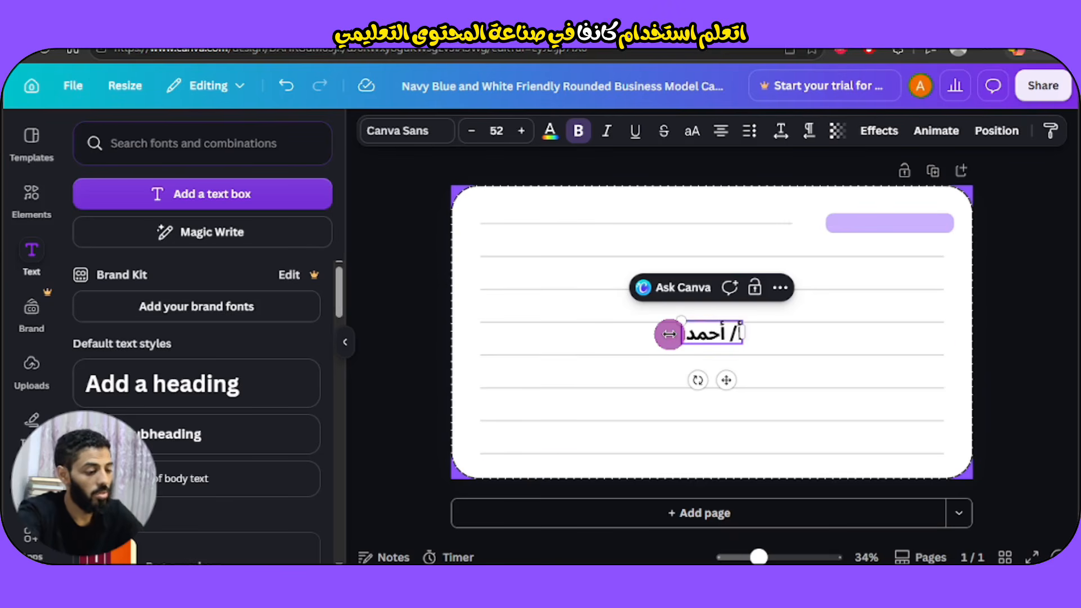
{"action": "left_click", "coordinate": [345, 345]}
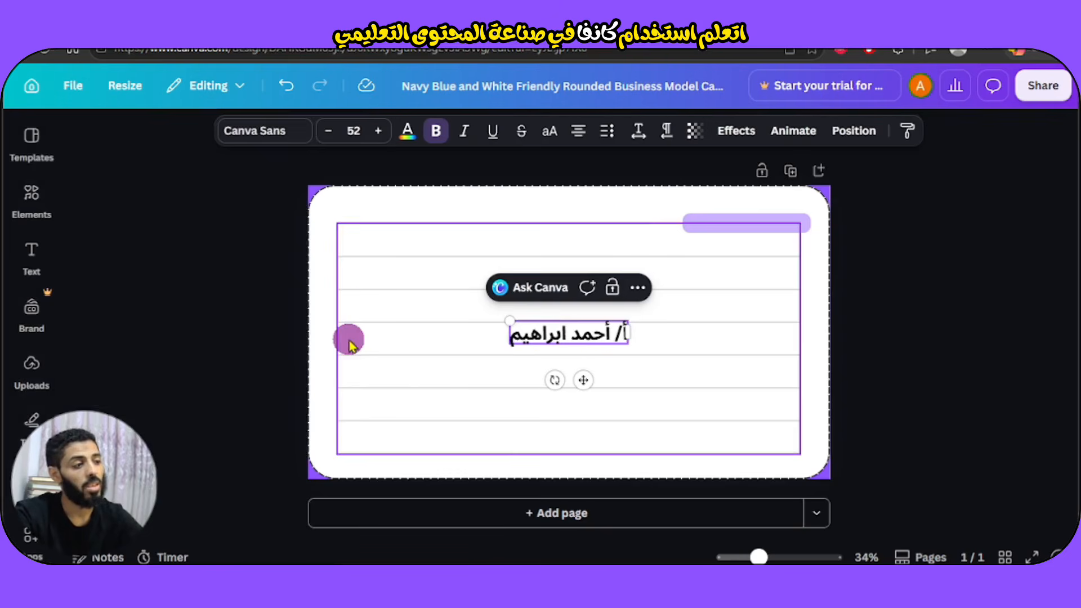
Change the name text's font to Balabeloo.
{"action": "left_click", "coordinate": [279, 141]}
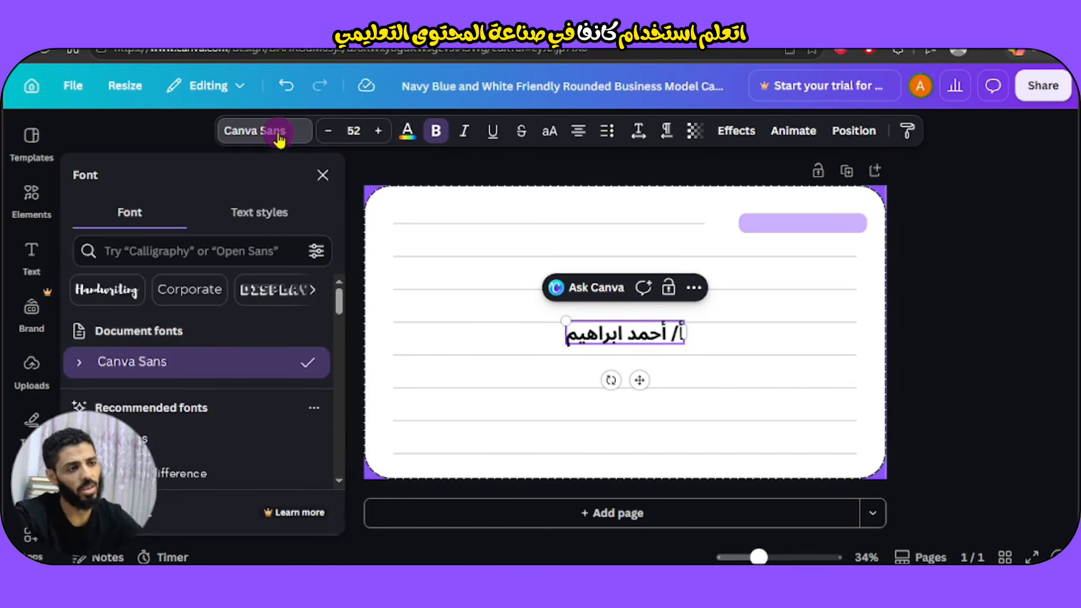
{"action": "left_click", "coordinate": [279, 141]}
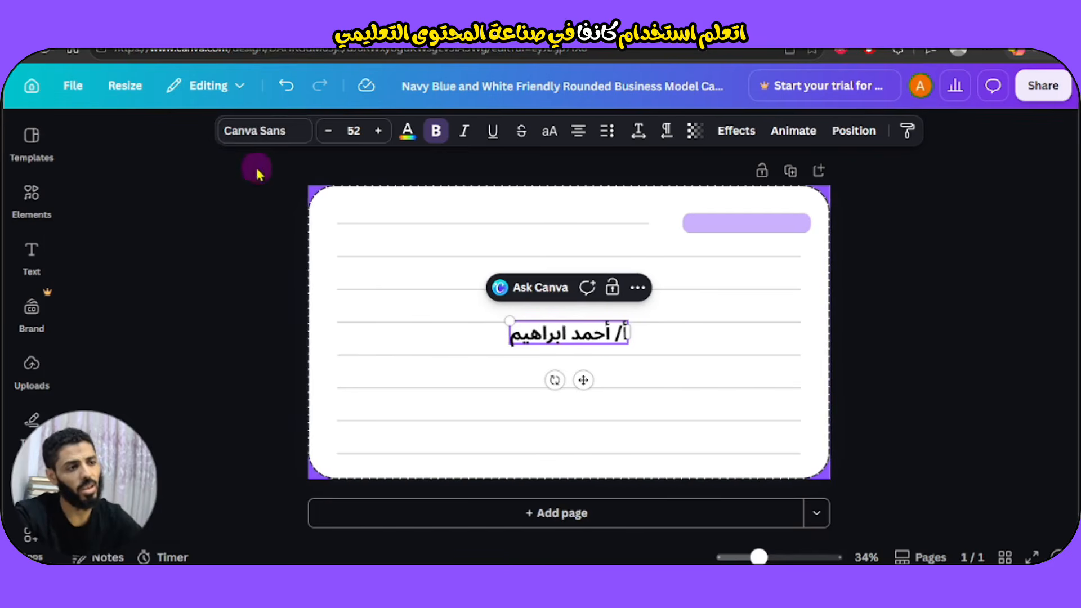
{"action": "left_click", "coordinate": [269, 131]}
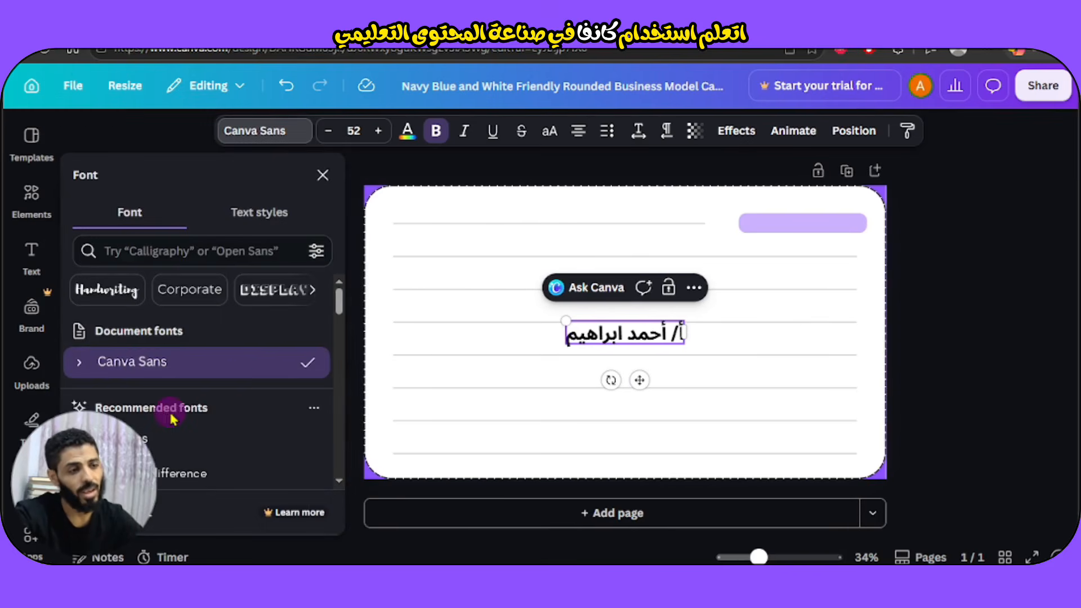
{"action": "scroll", "coordinate": [169, 414], "scroll_direction": "down", "scroll_amount": 3}
{"action": "scroll", "coordinate": [169, 416], "scroll_direction": "down", "scroll_amount": 3}
{"action": "scroll", "coordinate": [169, 417], "scroll_direction": "up", "scroll_amount": 8}
{"action": "left_click", "coordinate": [212, 243]}
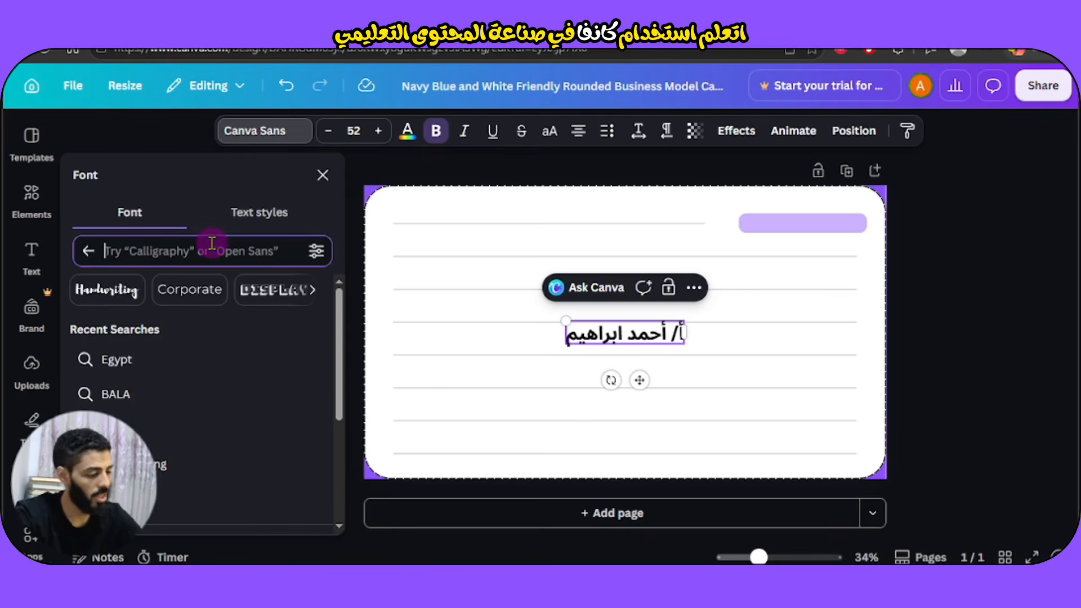
{"action": "type", "text": "balba"}
{"action": "key", "text": "BackSpace"}
{"action": "key", "text": "BackSpace"}
{"action": "key", "text": "BackSpace"}
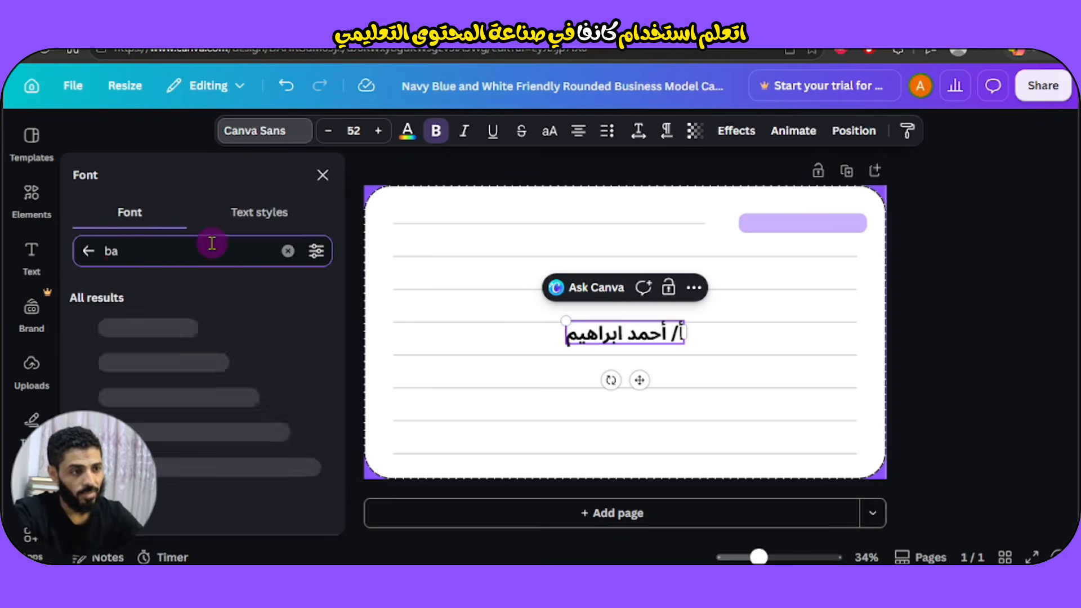
{"action": "type", "text": "labelo"}
{"action": "left_click", "coordinate": [129, 341]}
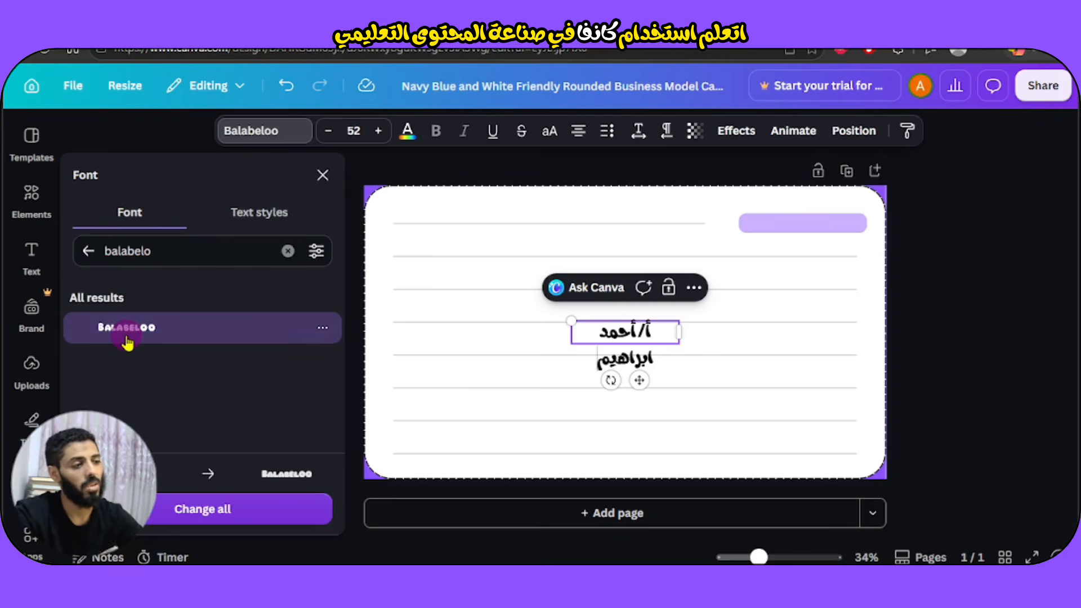
Reduce the name text to size 30 and move it to the card's bottom-right corner.
{"action": "left_click", "coordinate": [329, 131]}
{"action": "left_click", "coordinate": [328, 130]}
{"action": "left_click", "coordinate": [328, 130]}
{"action": "left_click", "coordinate": [328, 130]}
{"action": "left_click", "coordinate": [328, 131]}
{"action": "left_click", "coordinate": [329, 130]}
{"action": "left_click", "coordinate": [328, 130]}
{"action": "left_click", "coordinate": [328, 131]}
{"action": "left_click", "coordinate": [328, 131]}
{"action": "left_click", "coordinate": [329, 130]}
{"action": "left_click", "coordinate": [329, 131]}
{"action": "left_click", "coordinate": [329, 130]}
{"action": "left_click", "coordinate": [329, 130]}
{"action": "left_click", "coordinate": [328, 131]}
{"action": "left_click", "coordinate": [328, 130]}
{"action": "left_click", "coordinate": [329, 131]}
{"action": "left_click", "coordinate": [329, 131]}
{"action": "left_click", "coordinate": [328, 130]}
{"action": "left_click", "coordinate": [328, 130]}
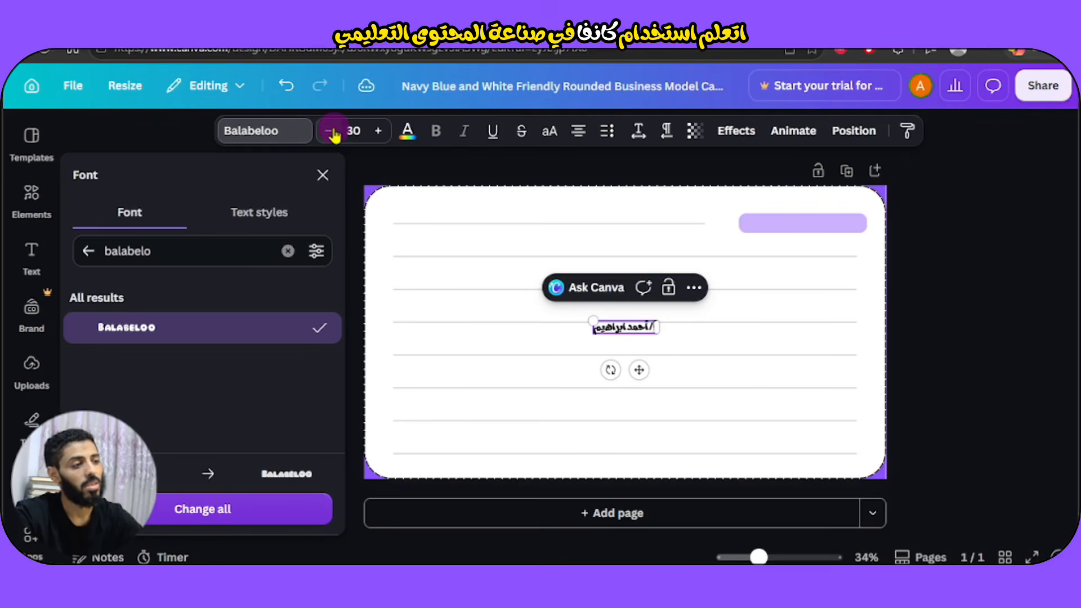
{"action": "left_click_drag", "start_coordinate": [639, 369], "coordinate": [848, 516]}
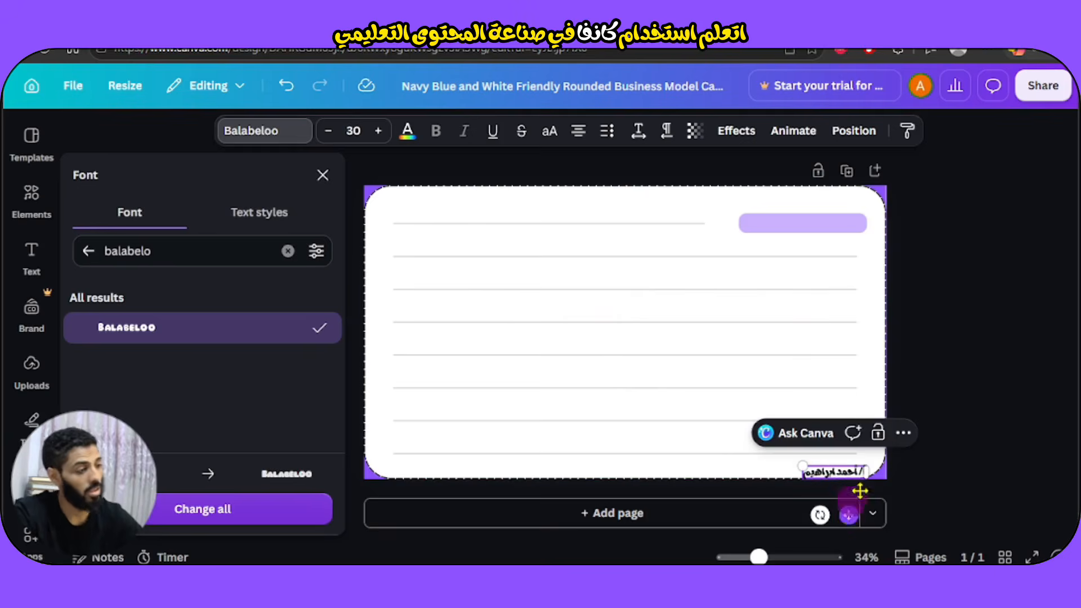
Duplicate the name caption to the bottom-left corner and replace its text with the phone number.
{"action": "left_click", "coordinate": [649, 400]}
{"action": "left_click", "coordinate": [932, 377]}
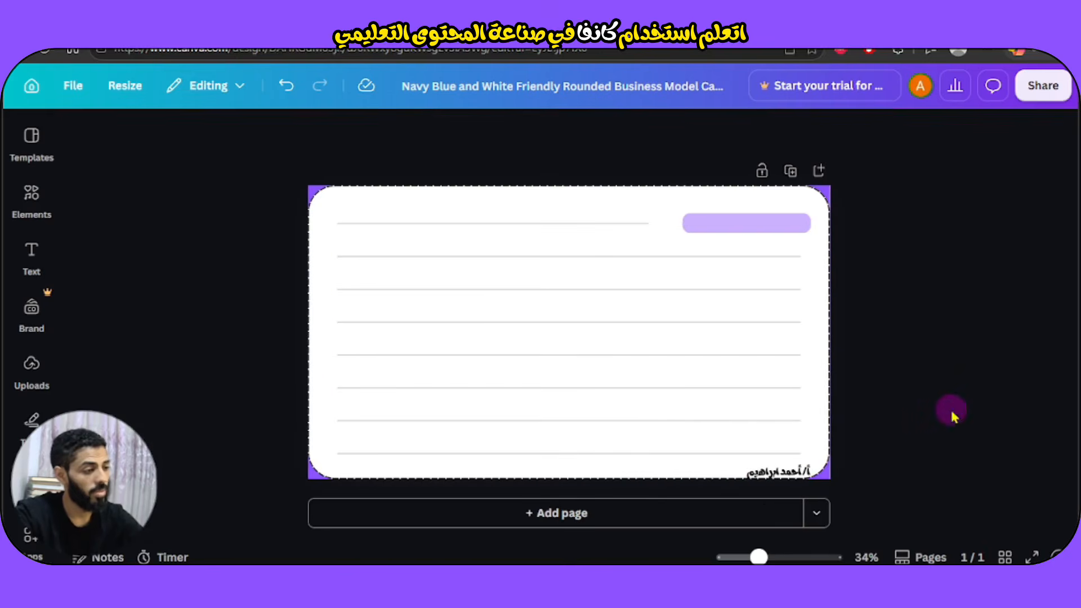
{"action": "left_click", "coordinate": [790, 476]}
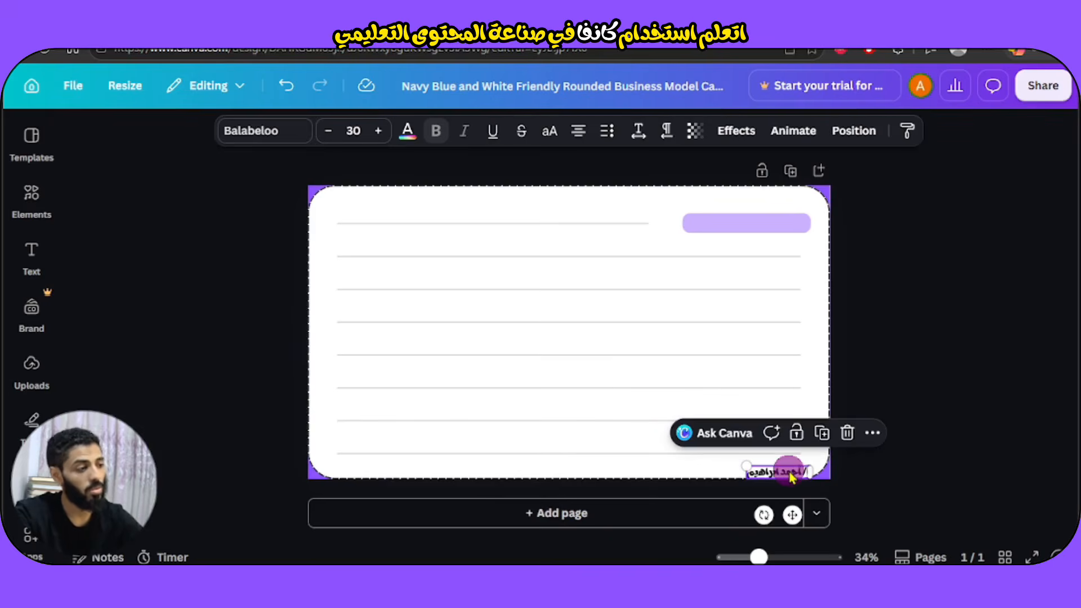
{"action": "left_click", "coordinate": [824, 436]}
{"action": "left_click_drag", "start_coordinate": [797, 518], "coordinate": [377, 516]}
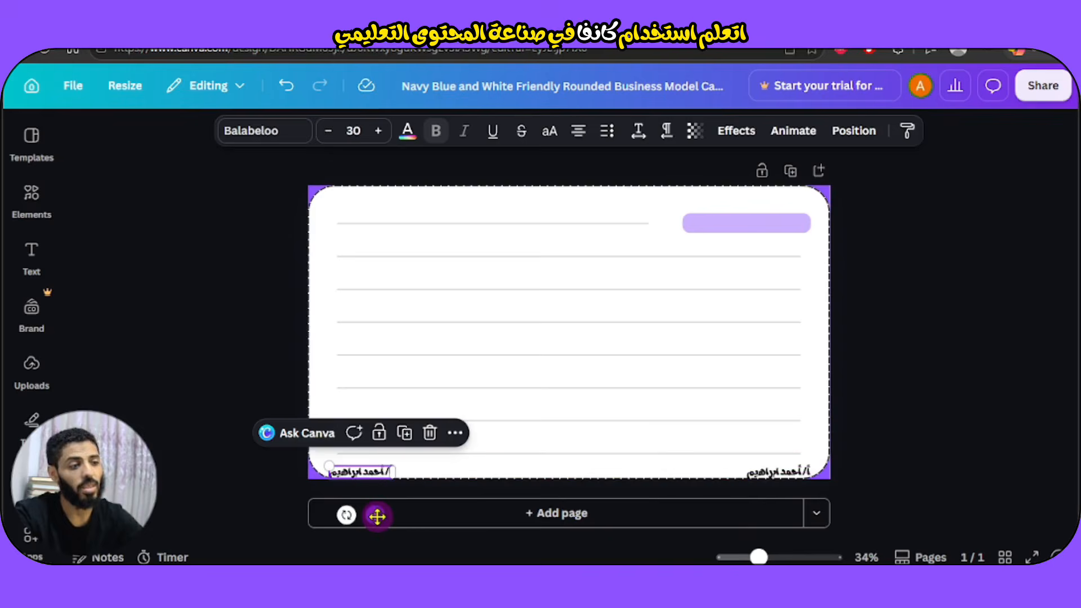
{"action": "double_click", "coordinate": [369, 470]}
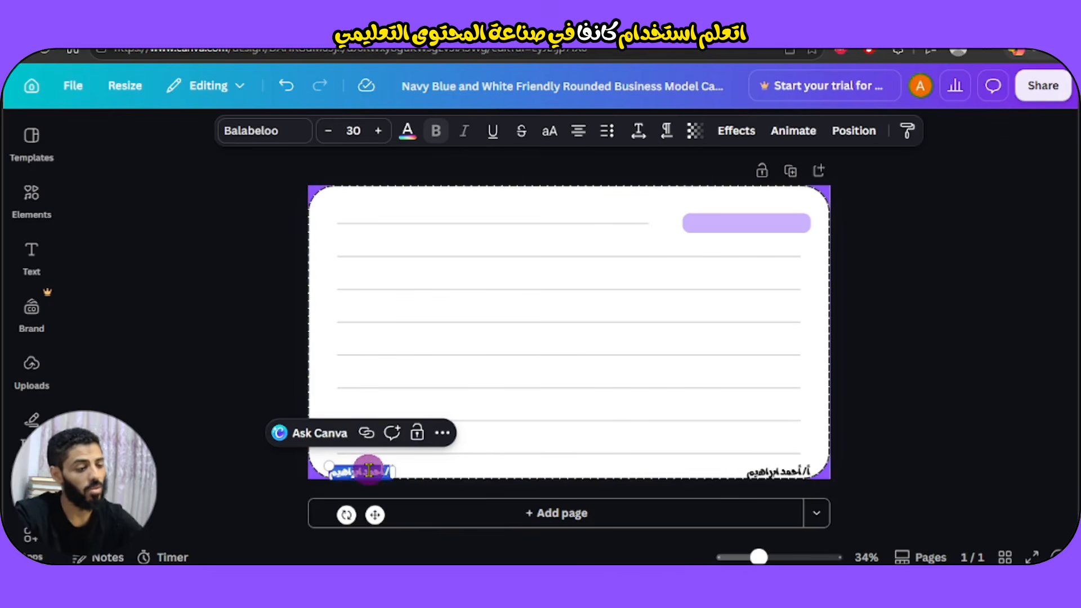
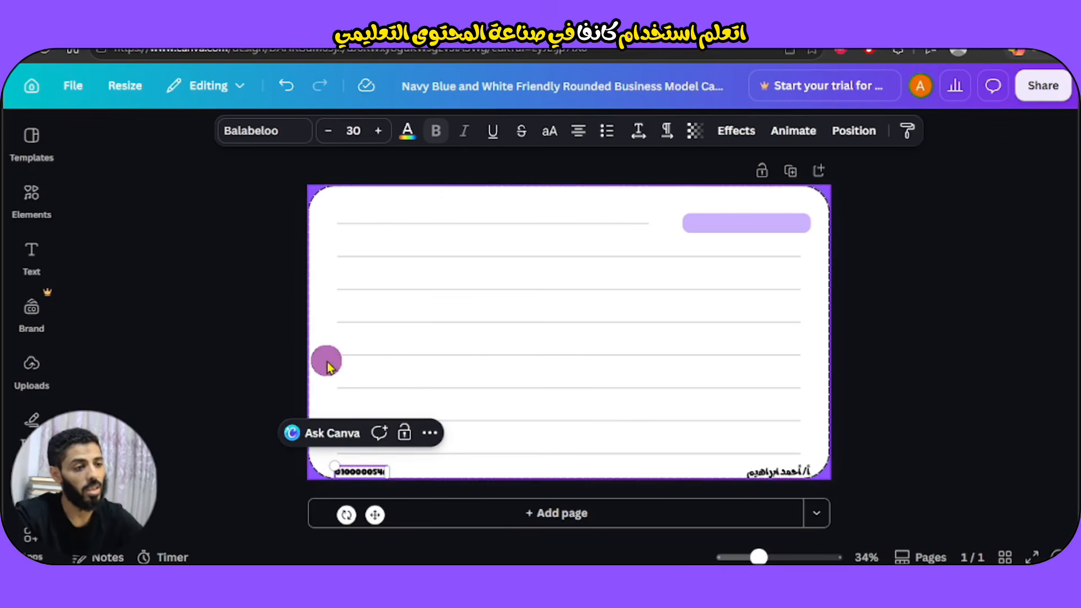
{"action": "left_click", "coordinate": [328, 364]}
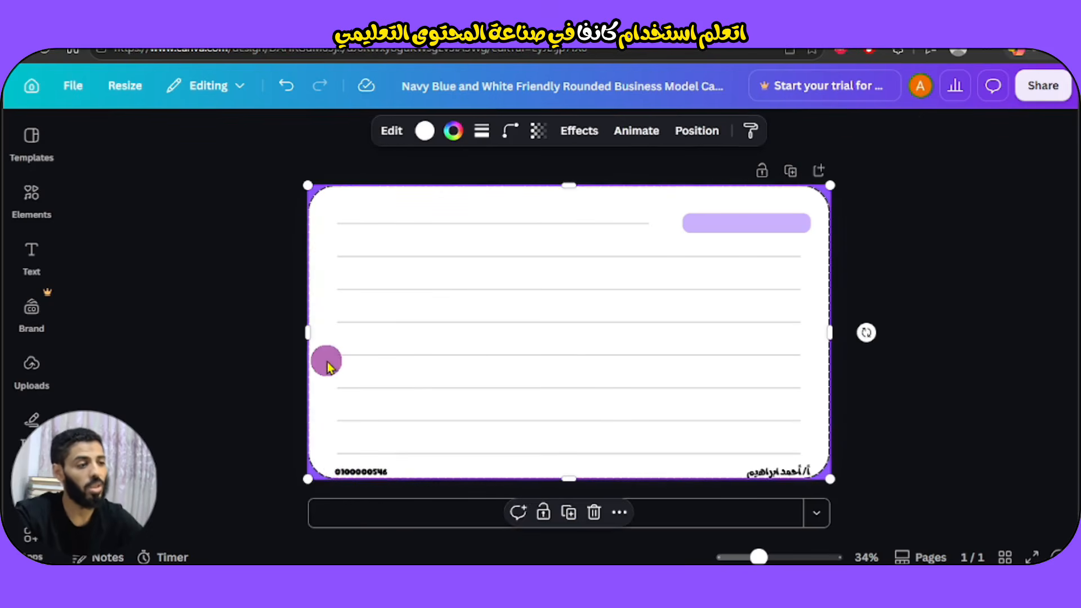
Duplicate the name caption again and place the copy mid-card.
{"action": "left_click", "coordinate": [775, 475]}
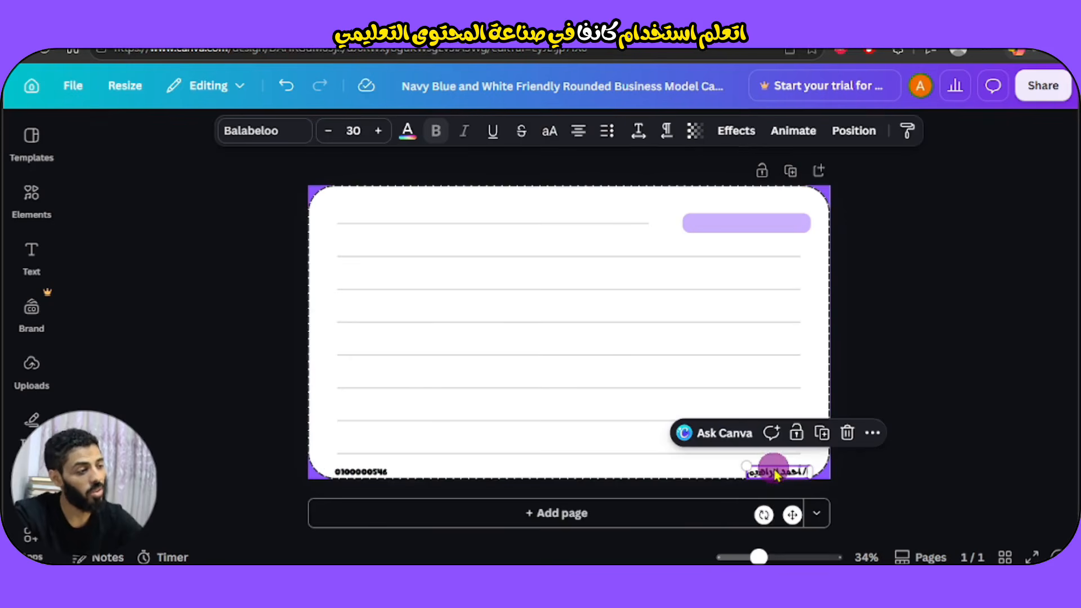
{"action": "left_click", "coordinate": [825, 438]}
{"action": "left_click_drag", "start_coordinate": [796, 518], "coordinate": [600, 366]}
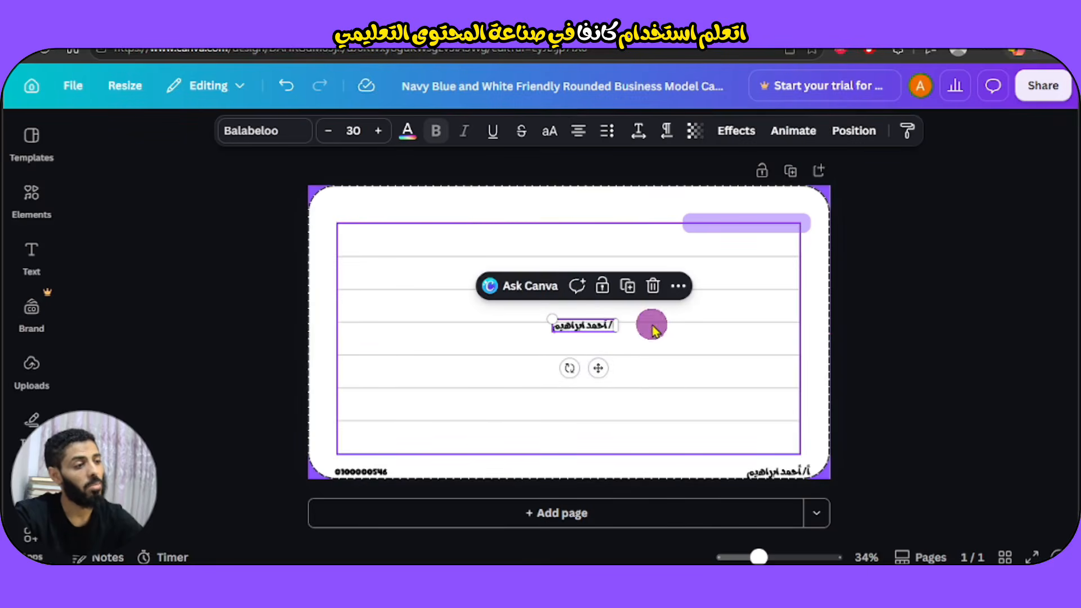
Widen the centred name copy and enlarge it to font size 110.
{"action": "left_click_drag", "start_coordinate": [618, 327], "coordinate": [747, 341]}
{"action": "left_click", "coordinate": [377, 131]}
{"action": "left_click", "coordinate": [377, 131]}
{"action": "left_click", "coordinate": [378, 132]}
{"action": "left_click", "coordinate": [378, 131]}
{"action": "left_click", "coordinate": [378, 131]}
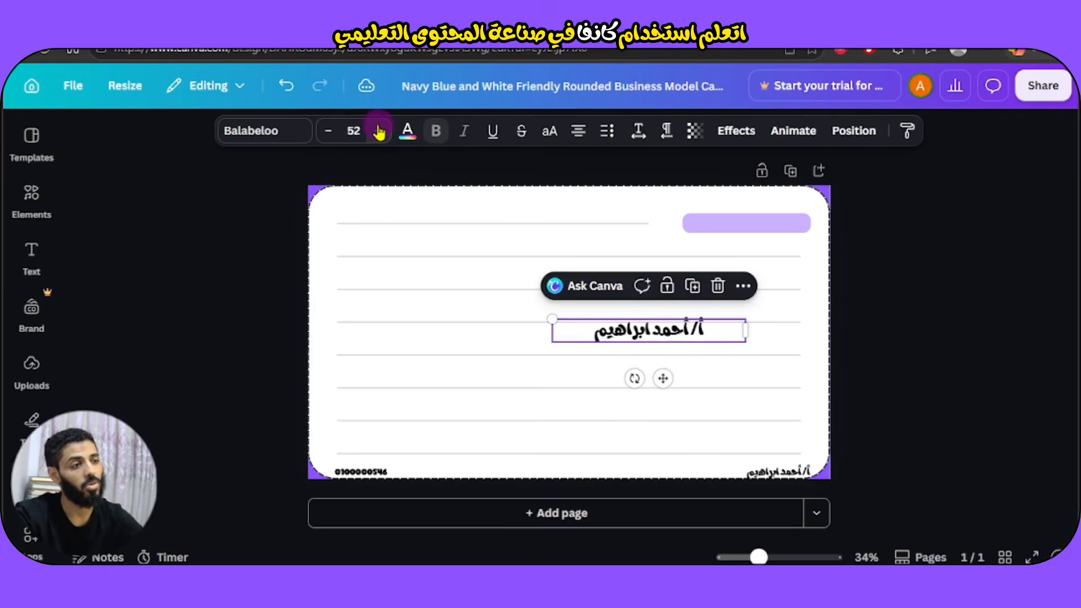
{"action": "left_click", "coordinate": [378, 131]}
{"action": "left_click", "coordinate": [379, 132]}
{"action": "left_click", "coordinate": [378, 131]}
{"action": "left_click", "coordinate": [379, 132]}
{"action": "left_click", "coordinate": [378, 131]}
{"action": "left_click", "coordinate": [378, 131]}
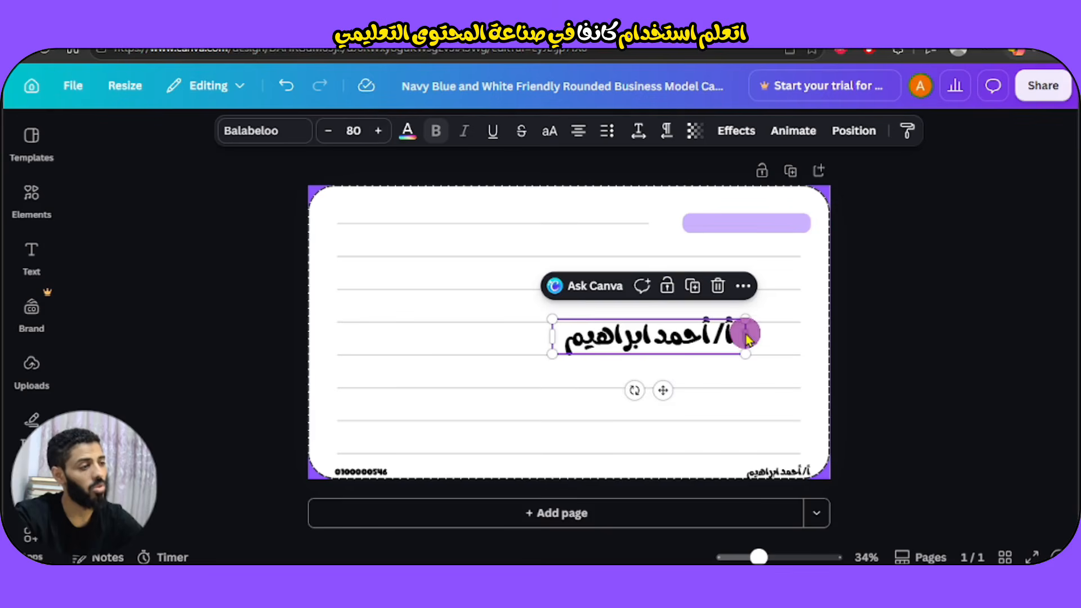
{"action": "left_click_drag", "start_coordinate": [747, 335], "coordinate": [819, 338]}
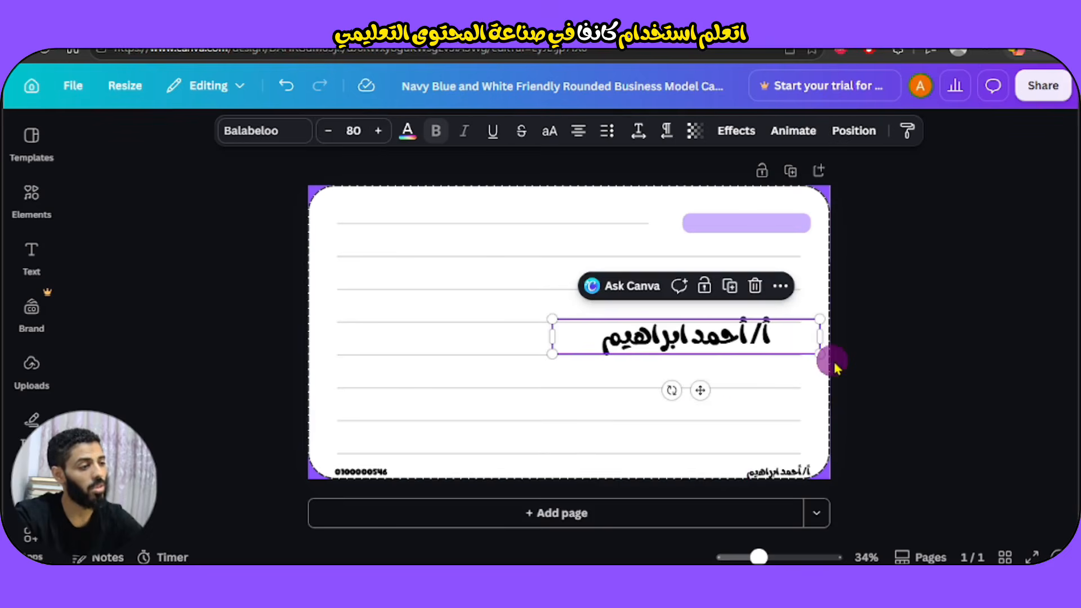
{"action": "left_click_drag", "start_coordinate": [698, 391], "coordinate": [629, 388]}
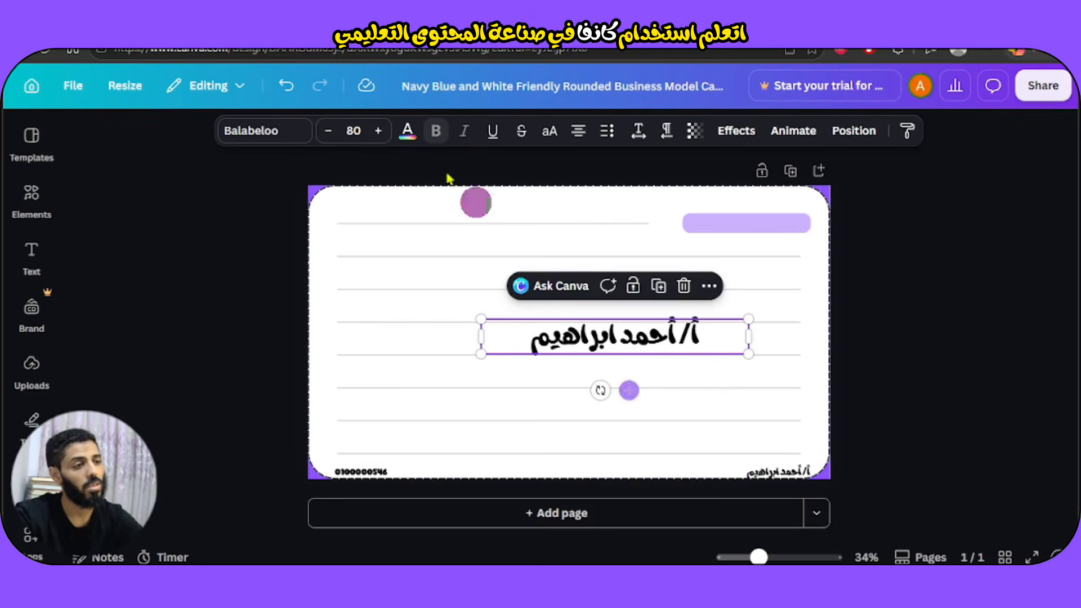
{"action": "left_click", "coordinate": [379, 132]}
{"action": "left_click", "coordinate": [379, 133]}
{"action": "left_click", "coordinate": [379, 132]}
Rotate the name about -18° diagonally and fade it to transparency 20.
{"action": "left_click_drag", "start_coordinate": [598, 406], "coordinate": [608, 383]}
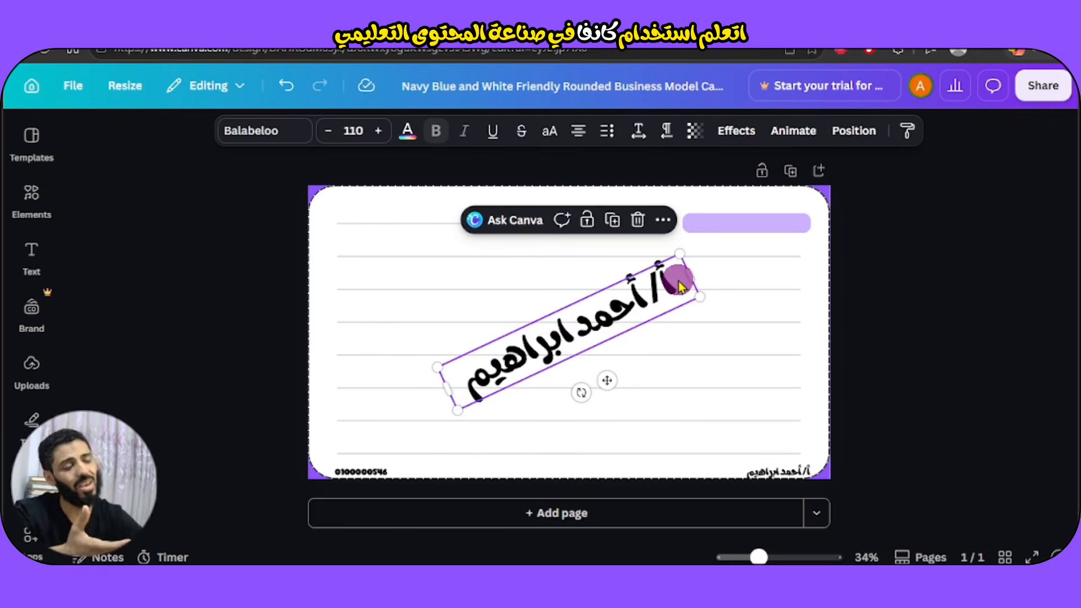
{"action": "left_click", "coordinate": [697, 133]}
{"action": "left_click_drag", "start_coordinate": [734, 197], "coordinate": [636, 198]}
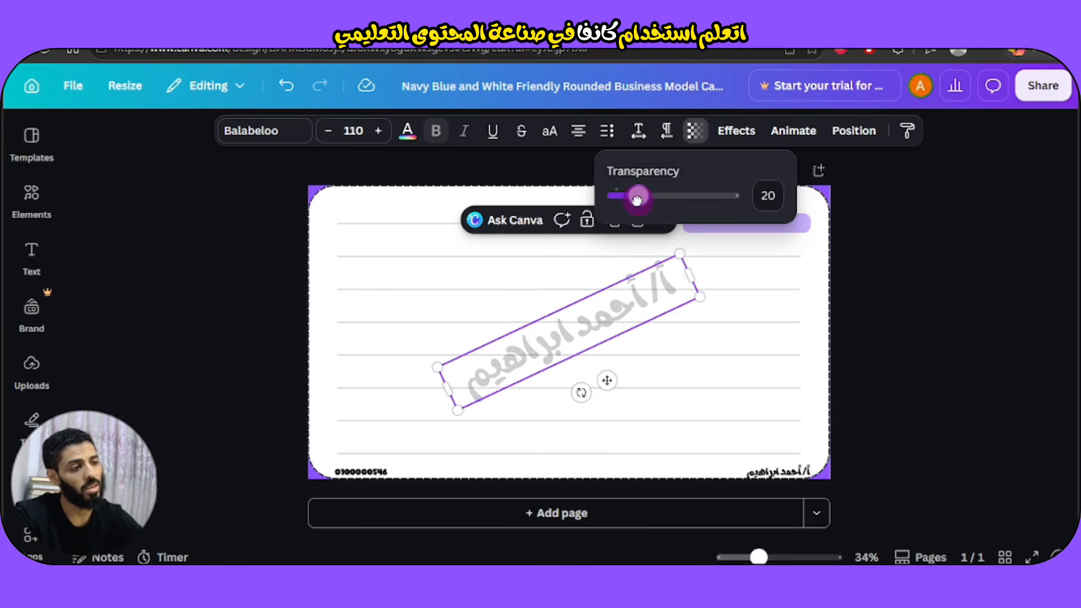
{"action": "left_click", "coordinate": [940, 303]}
{"action": "left_click", "coordinate": [940, 303]}
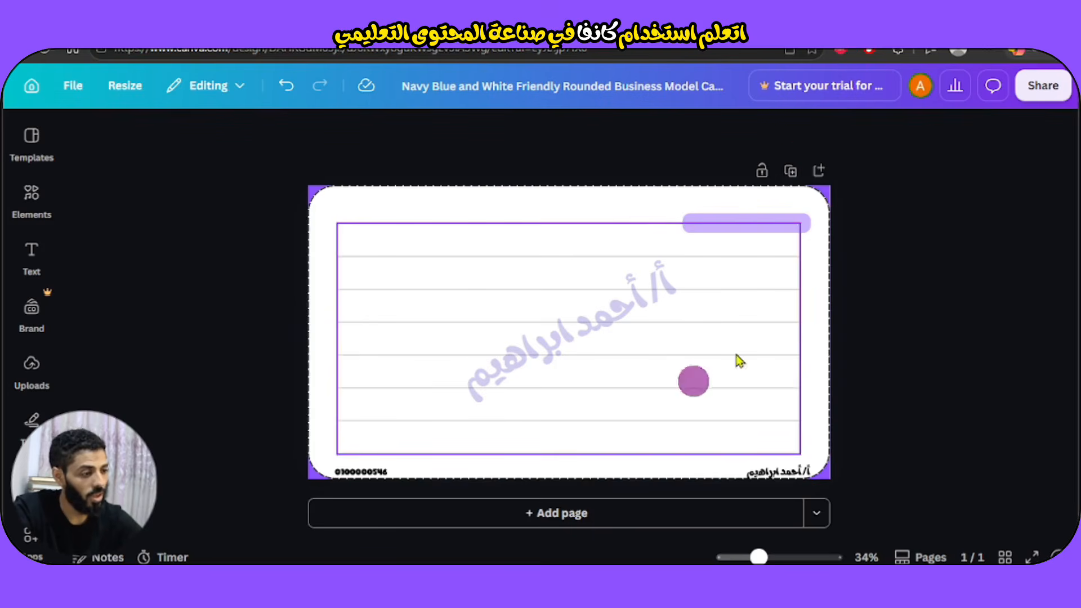
Duplicate the card page until Pages reads 20/20, then scroll back to the top.
{"action": "left_click", "coordinate": [791, 173]}
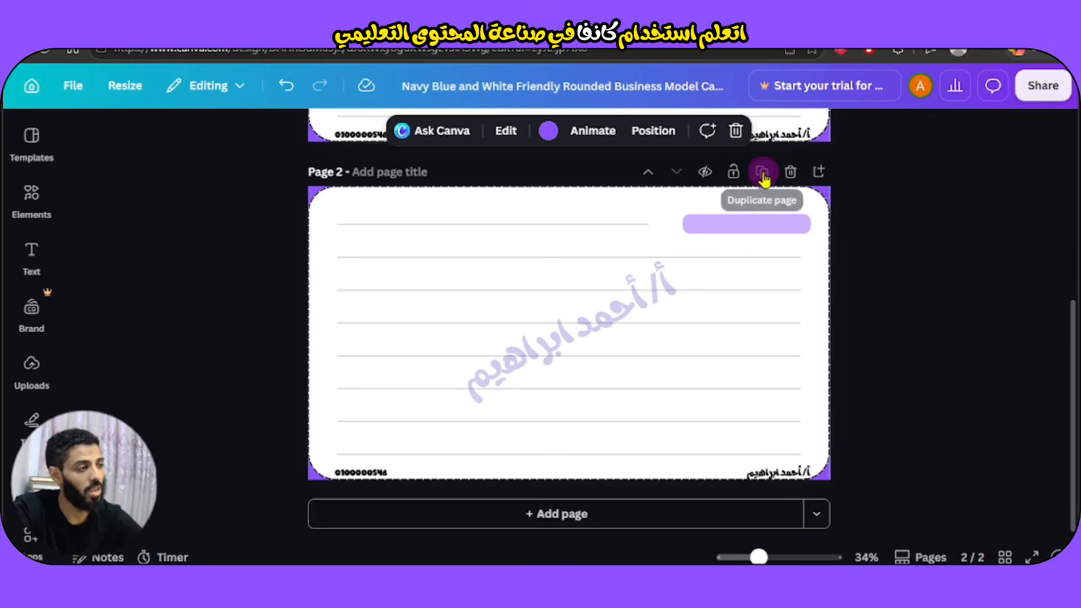
{"action": "left_click", "coordinate": [763, 173]}
{"action": "left_click", "coordinate": [762, 172]}
{"action": "left_click", "coordinate": [763, 172]}
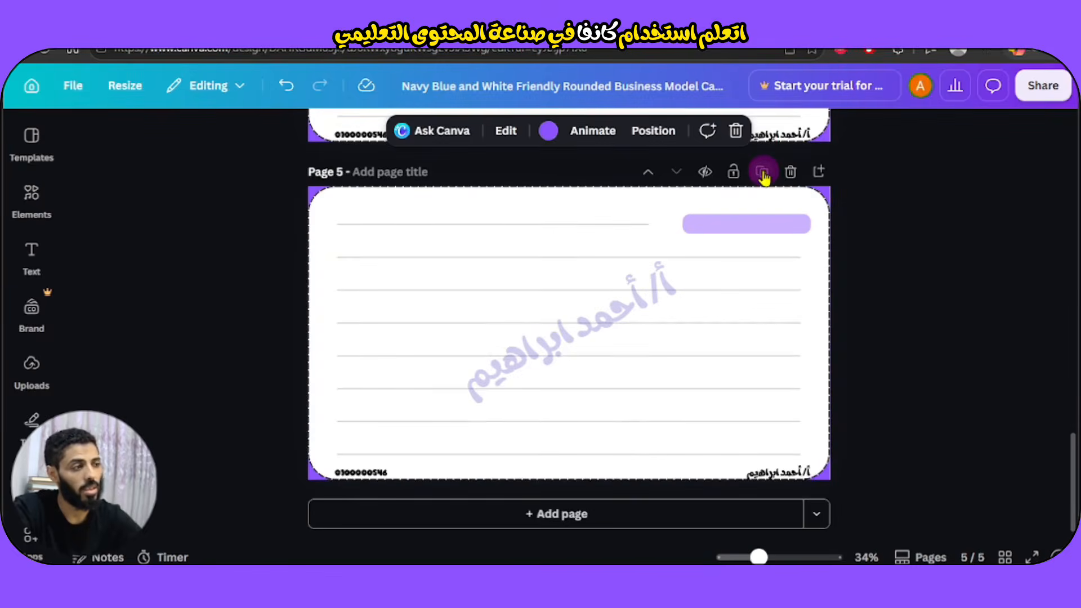
{"action": "left_click", "coordinate": [763, 172]}
{"action": "left_click", "coordinate": [763, 172]}
{"action": "left_click", "coordinate": [762, 173]}
{"action": "left_click", "coordinate": [762, 172]}
{"action": "left_click", "coordinate": [762, 172]}
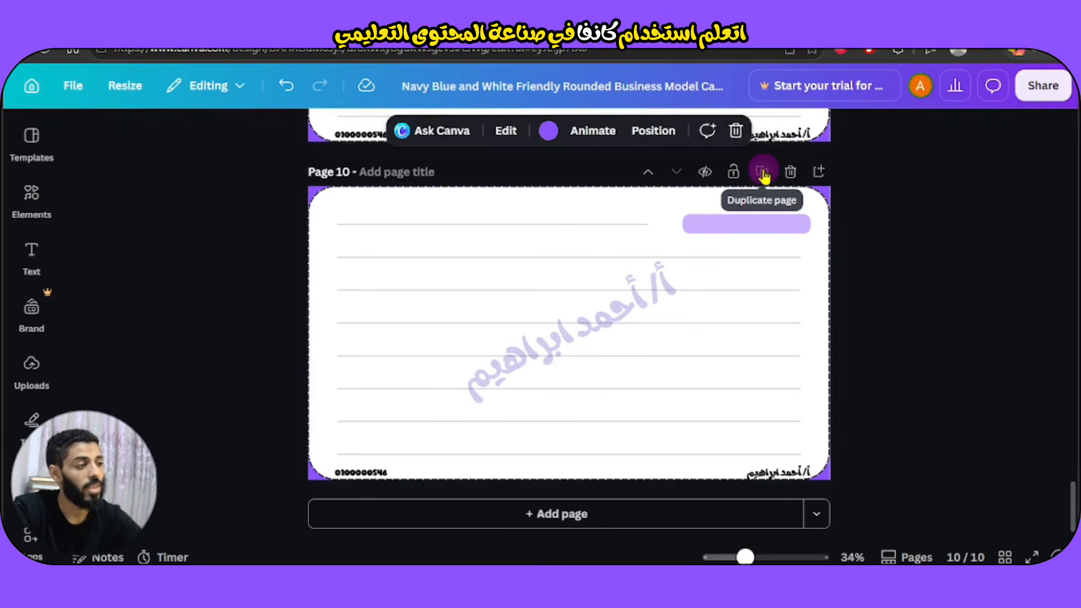
{"action": "left_click", "coordinate": [763, 172]}
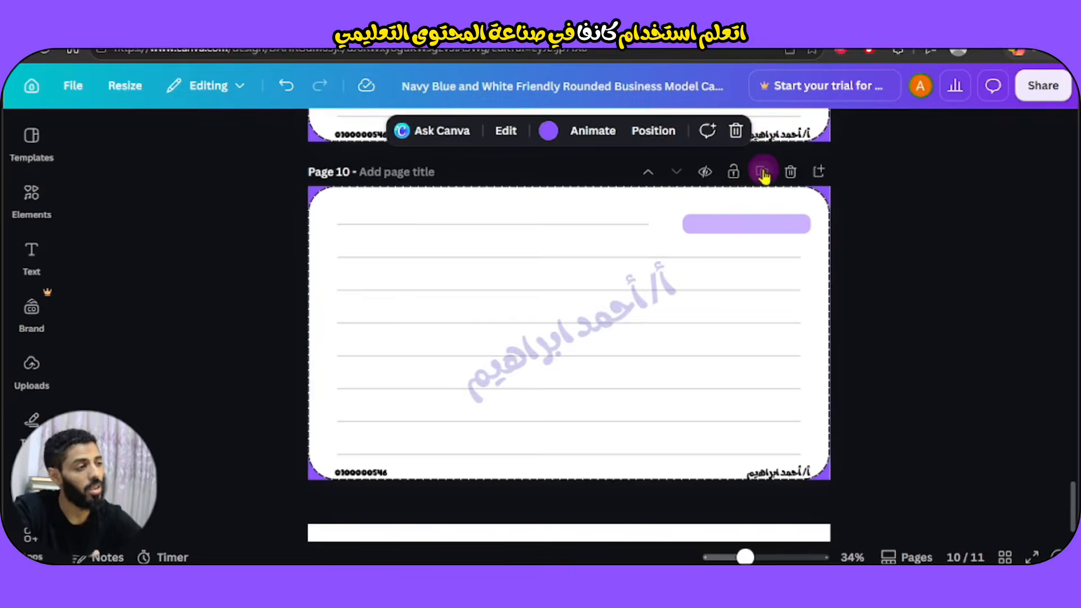
{"action": "left_click", "coordinate": [762, 172]}
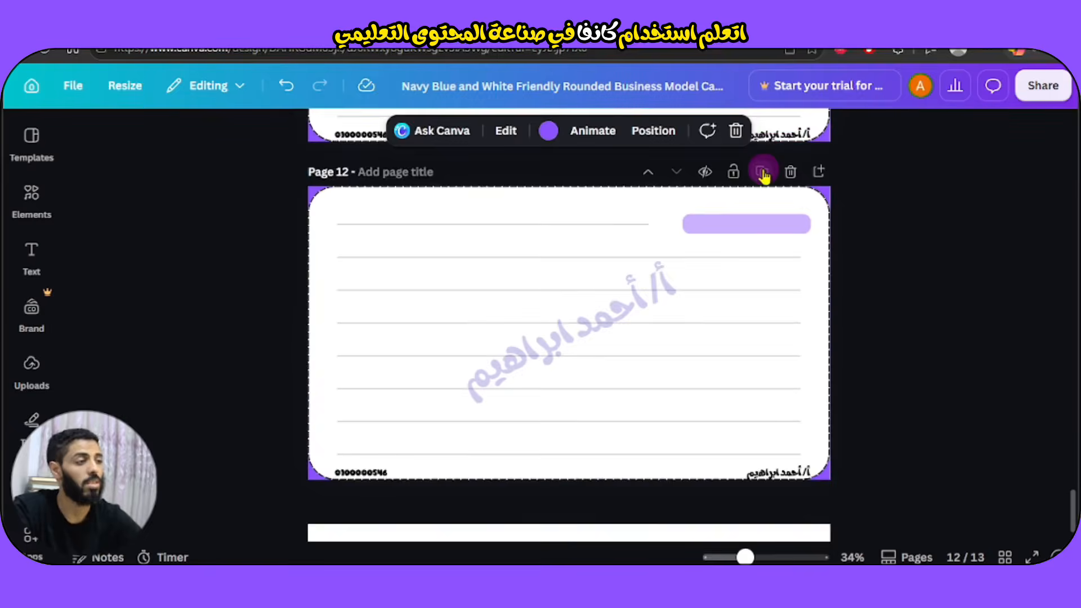
{"action": "left_click", "coordinate": [761, 172]}
{"action": "left_click", "coordinate": [761, 172]}
{"action": "left_click", "coordinate": [761, 171]}
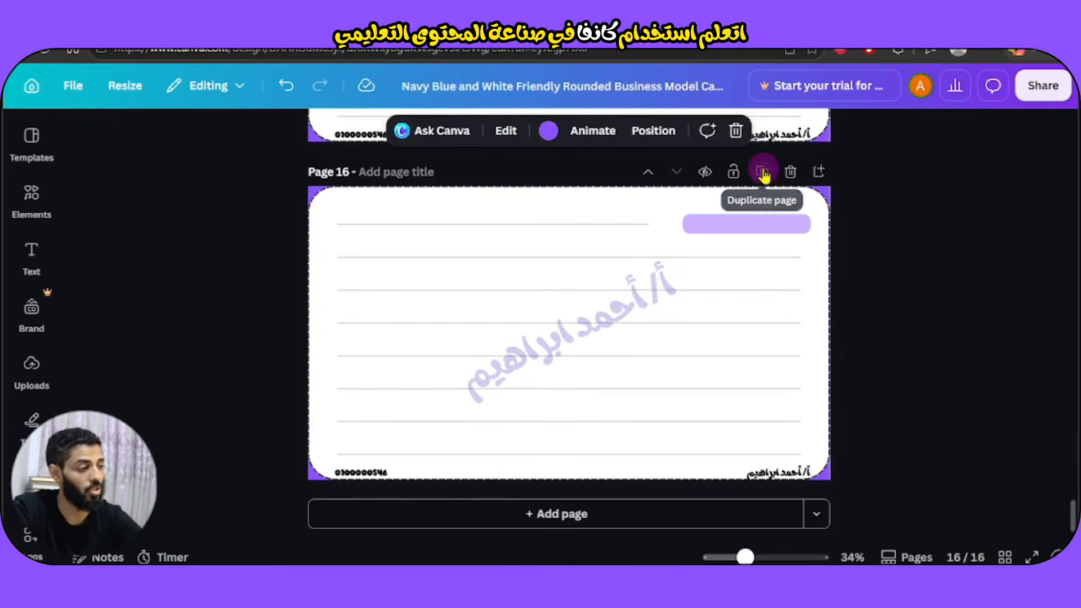
{"action": "left_click", "coordinate": [762, 172]}
{"action": "left_click", "coordinate": [761, 171]}
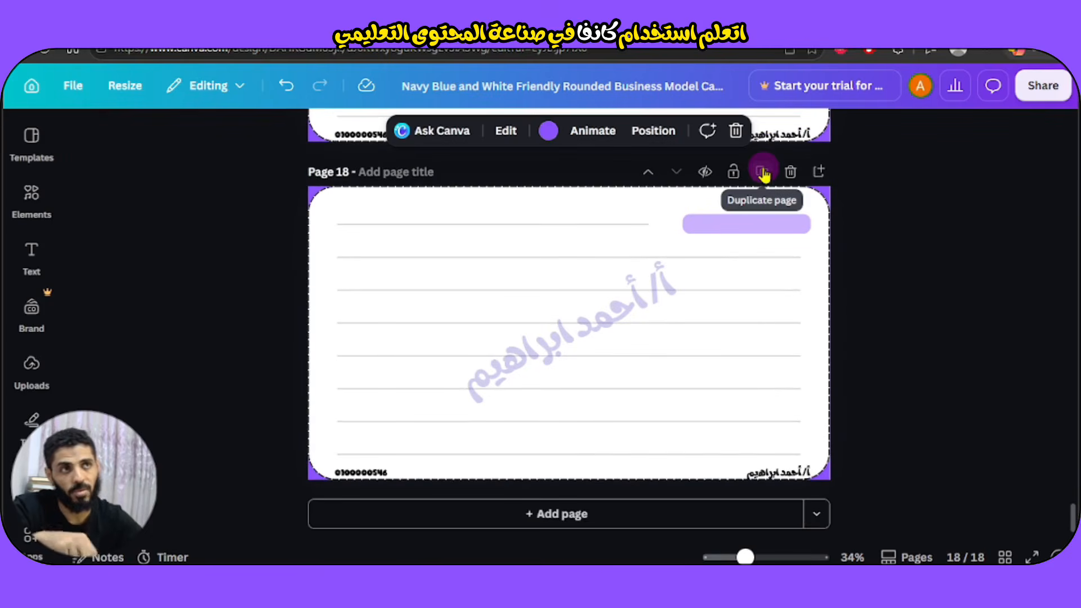
{"action": "left_click", "coordinate": [761, 172]}
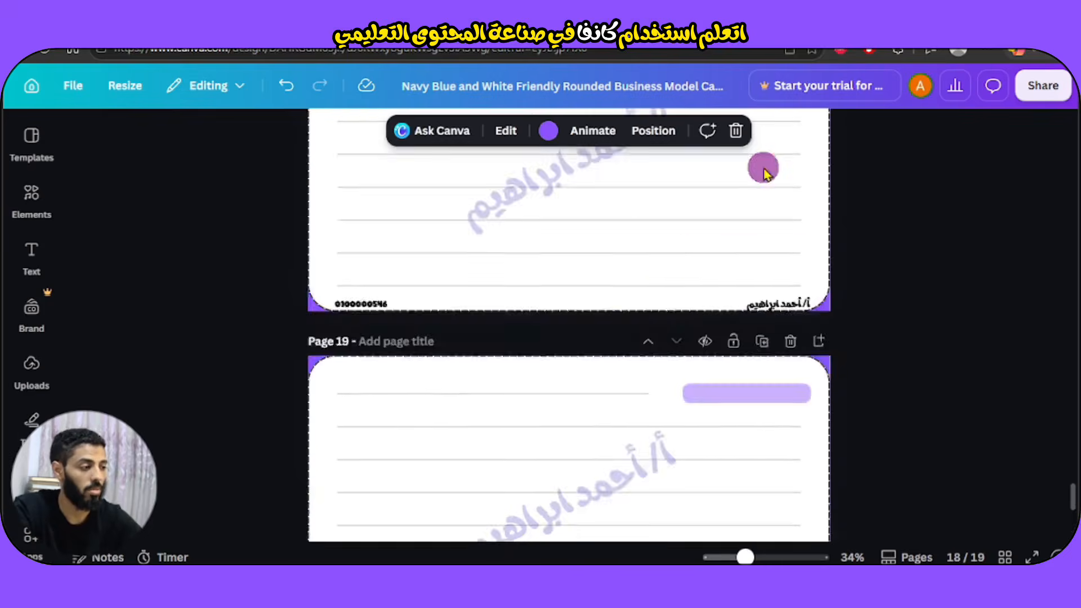
{"action": "left_click", "coordinate": [761, 171]}
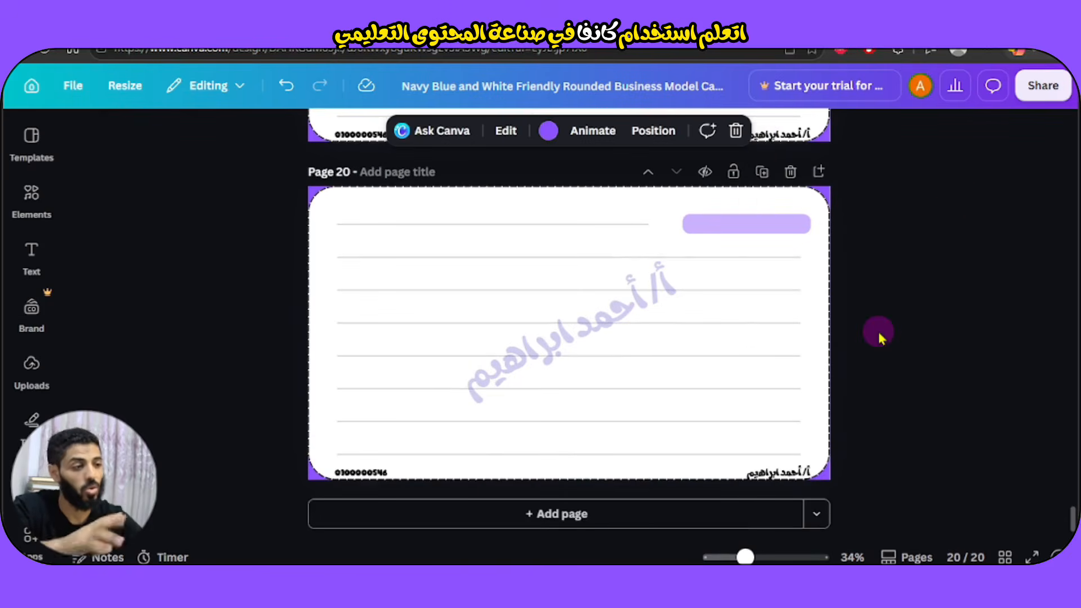
{"action": "scroll", "coordinate": [940, 298], "scroll_direction": "up", "scroll_amount": 3}
{"action": "scroll", "coordinate": [940, 296], "scroll_direction": "up", "scroll_amount": 20}
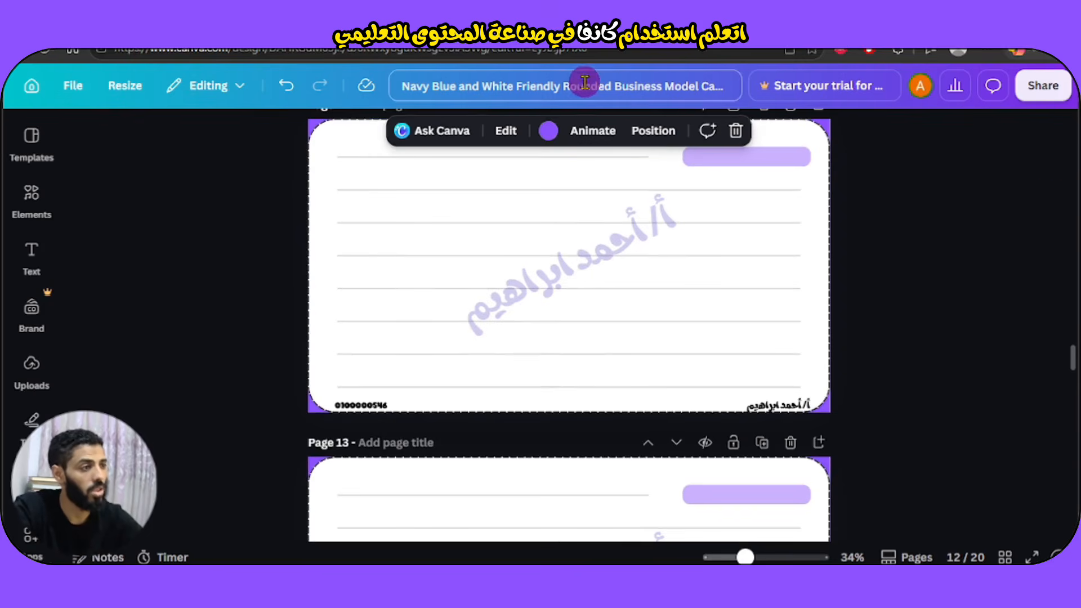
{"action": "left_click", "coordinate": [931, 224]}
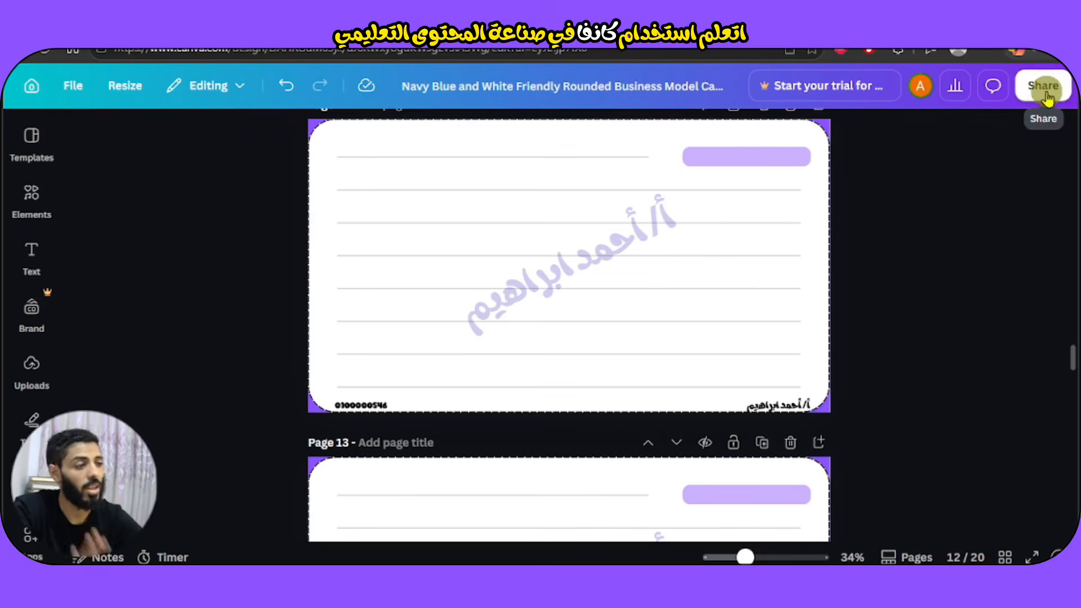